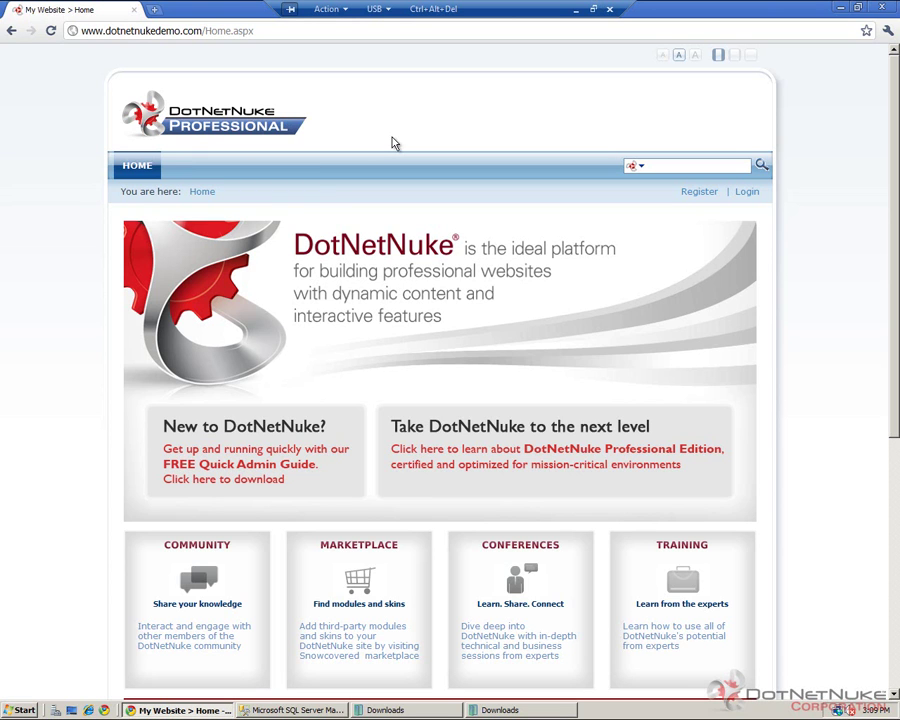
# Step: Log in to the DotNetNuke site with the user name host and the account password
pyautogui.click(756, 193)
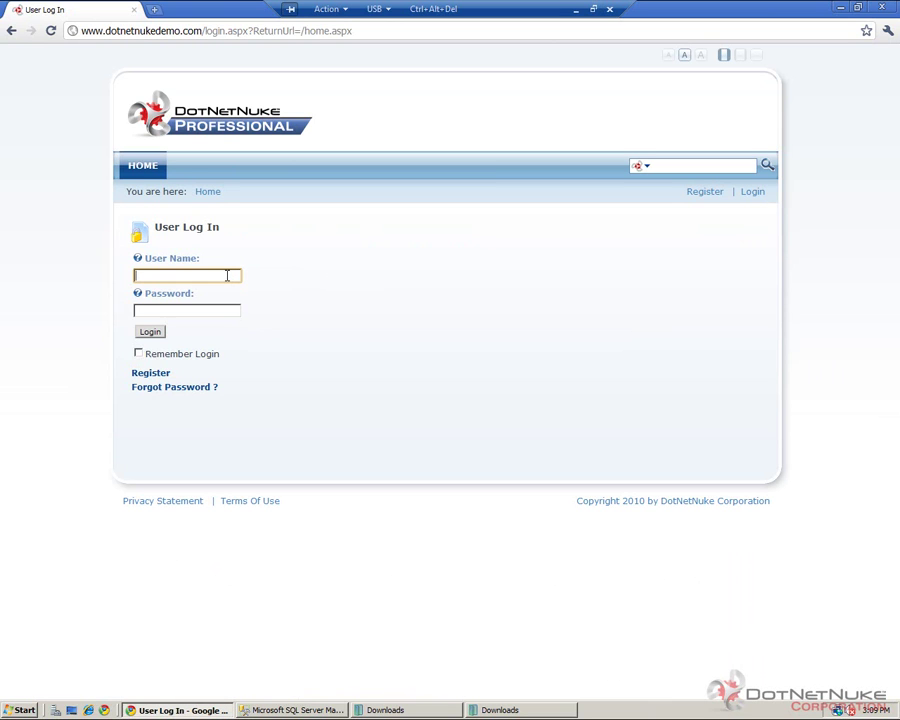
pyautogui.write('host')
pyautogui.press('Tab')
pyautogui.write('••••••••••')
pyautogui.press('Return')
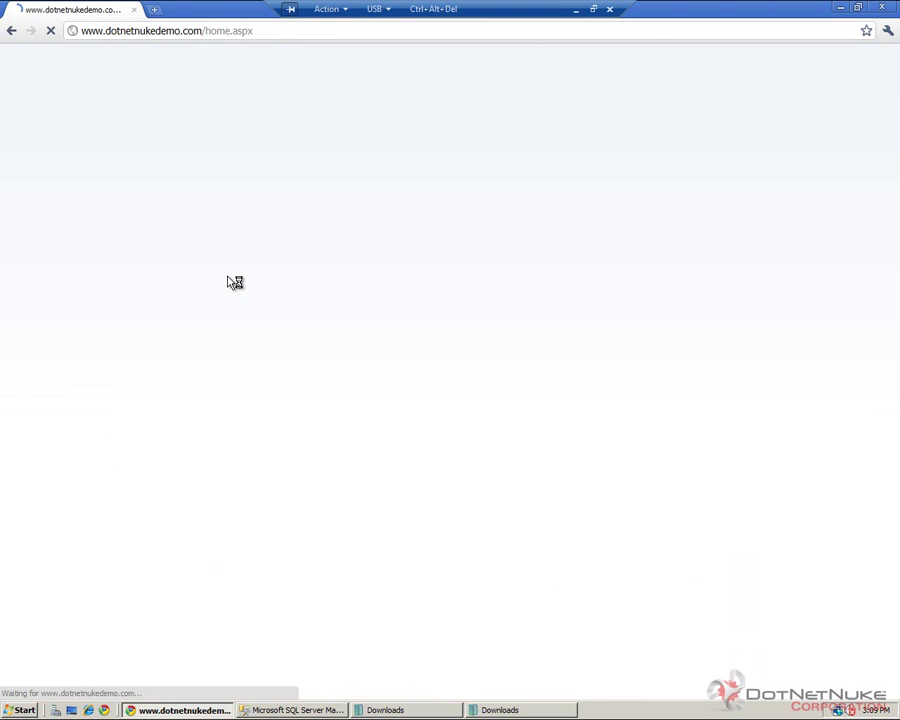
# Step: Open the host-level Extensions page and check the DotNetNuke framework's version entry
pyautogui.moveTo(237, 293)
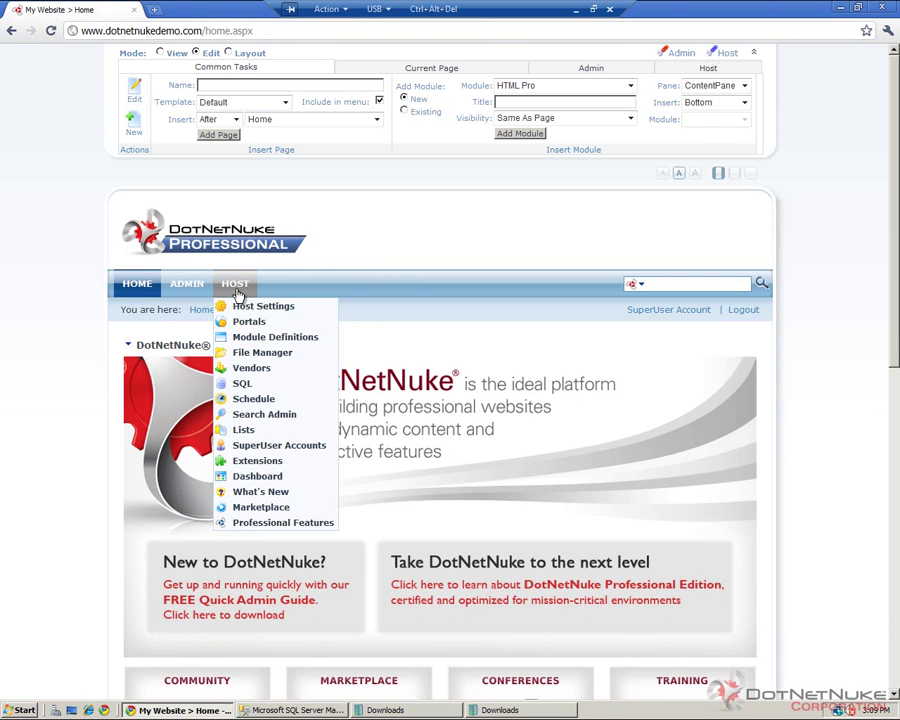
pyautogui.click(275, 463)
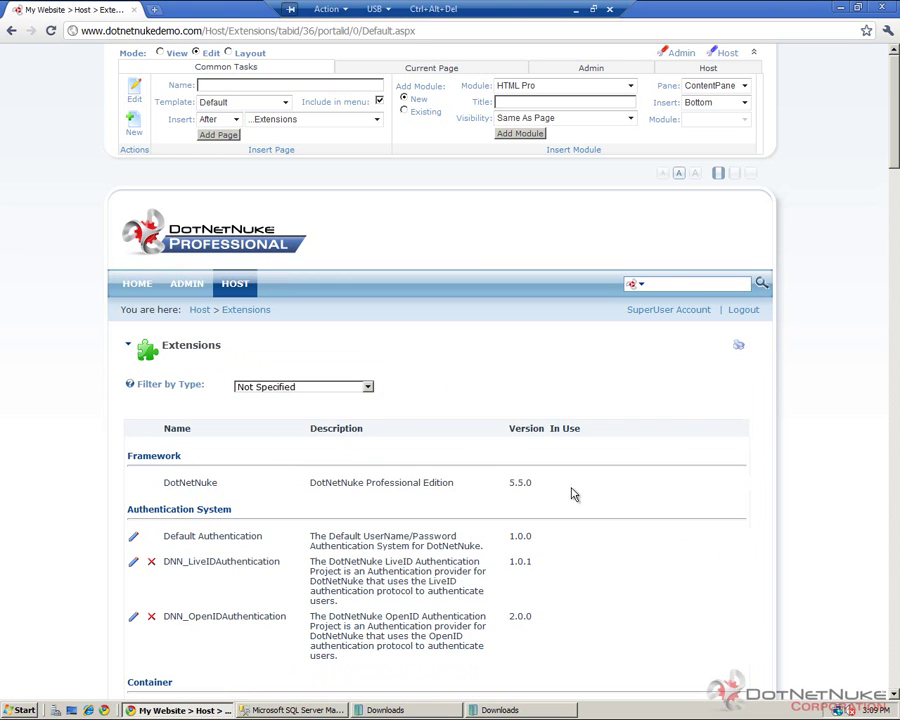
pyautogui.moveTo(555, 492); pyautogui.dragTo(312, 484)
pyautogui.click(537, 491)
# Step: Open the C:\websites folder in Windows Explorer
pyautogui.click(22, 710)
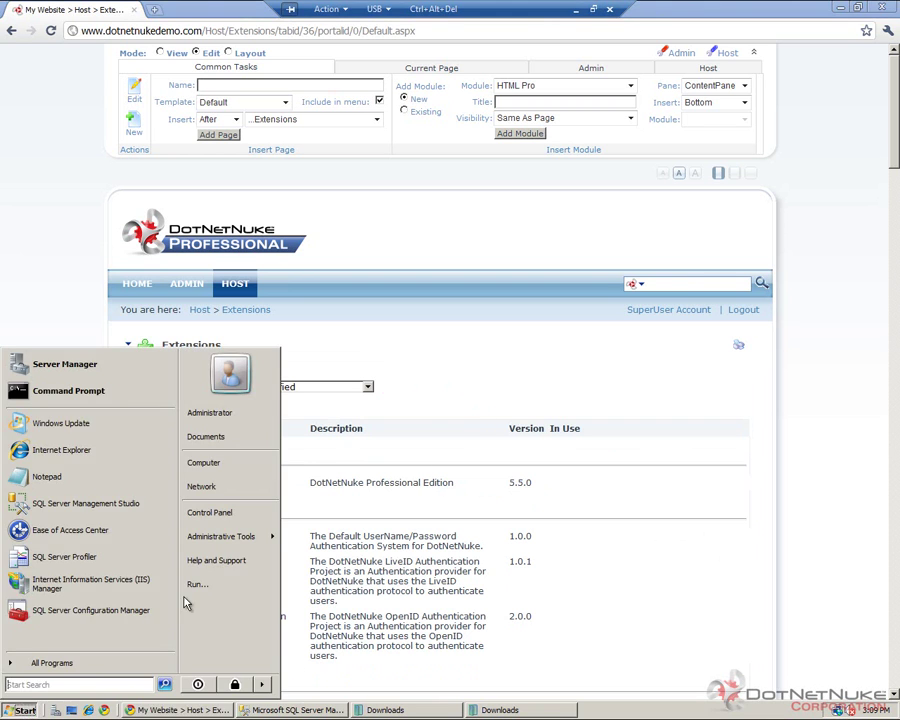
pyautogui.click(222, 585)
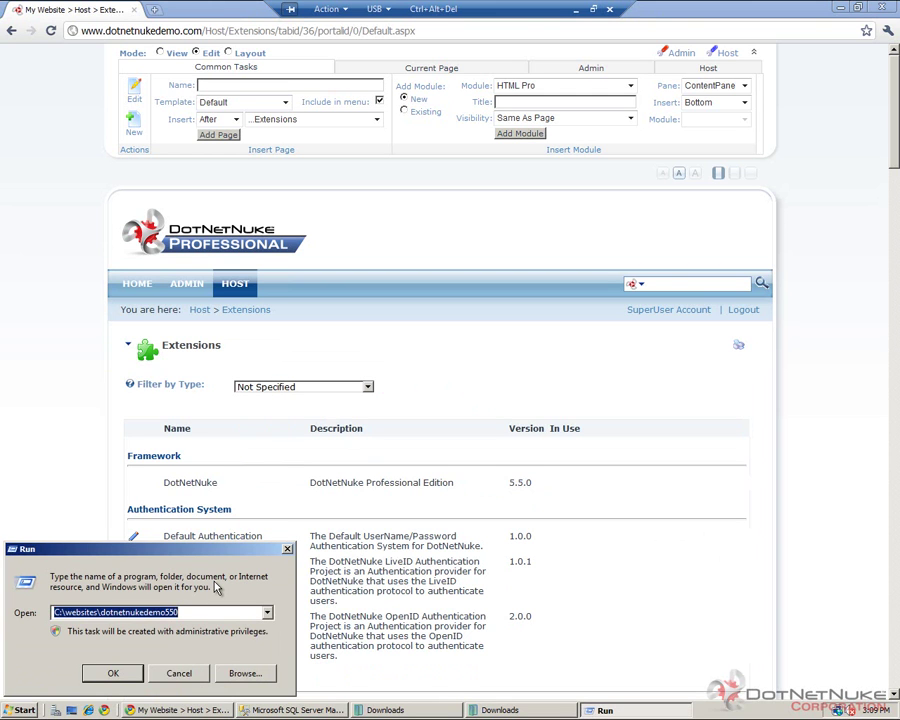
pyautogui.write('C:\\websites\\')
pyautogui.press('Delete')
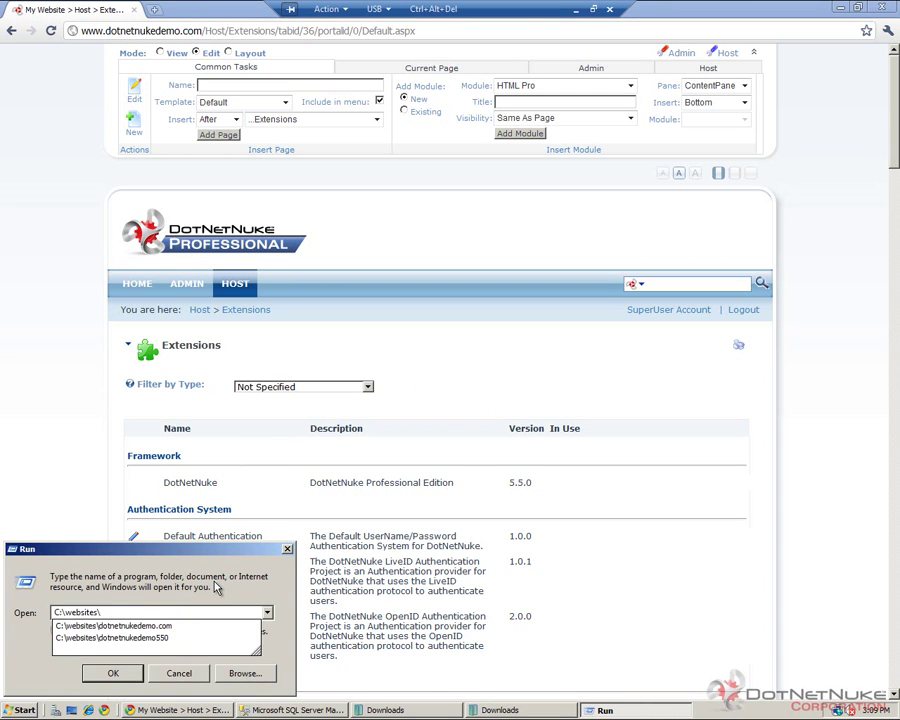
pyautogui.press('Return')
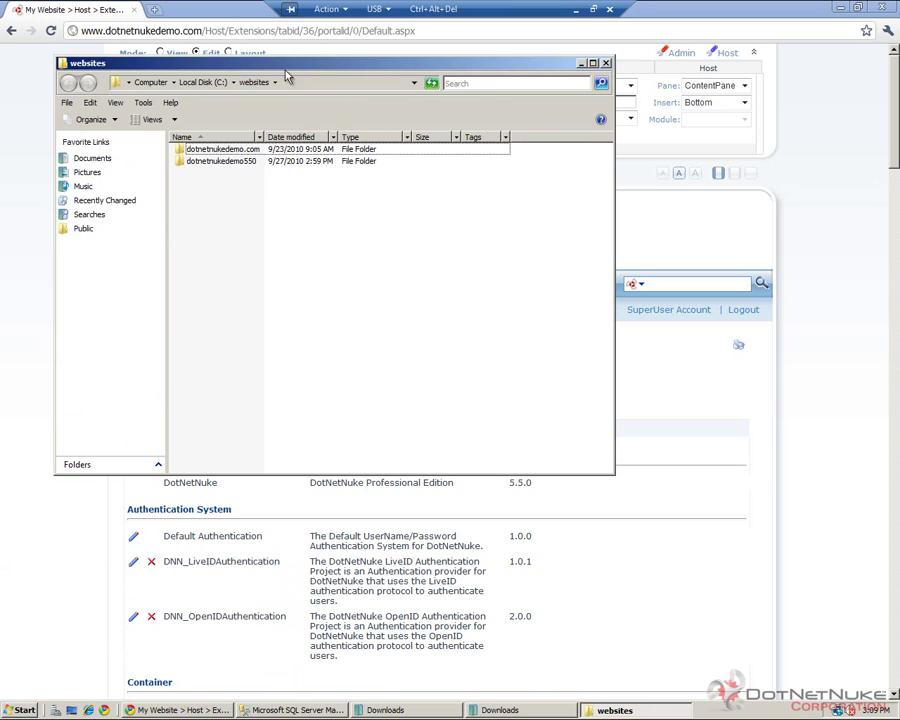
# Step: Duplicate the dotnetnukedemo550 folder inside websites and widen the Name column to fit the folder names
pyautogui.click(236, 162)
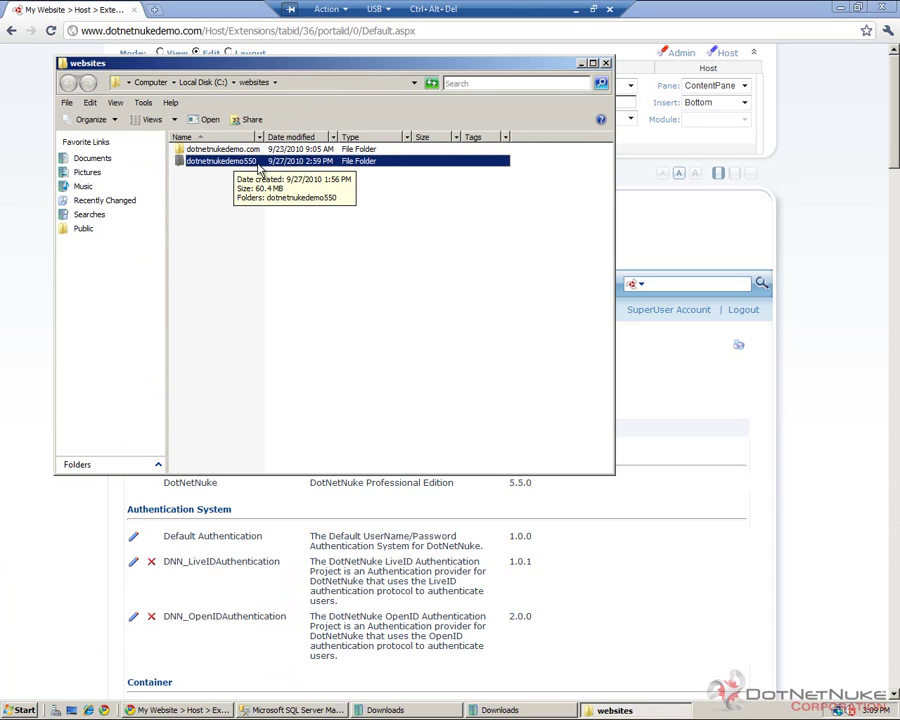
pyautogui.rightClick(251, 161)
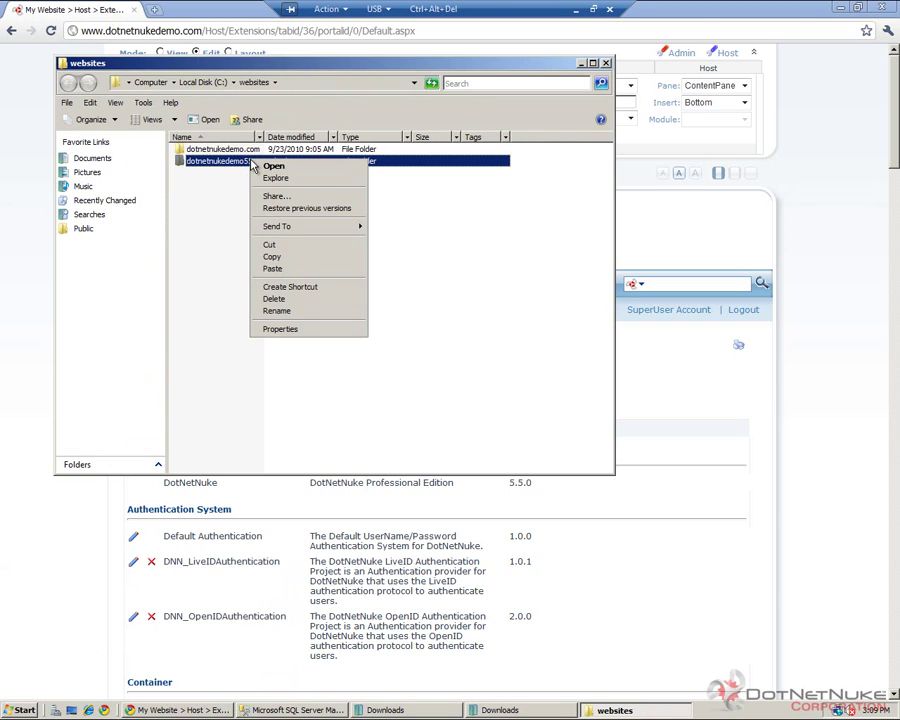
pyautogui.click(272, 256)
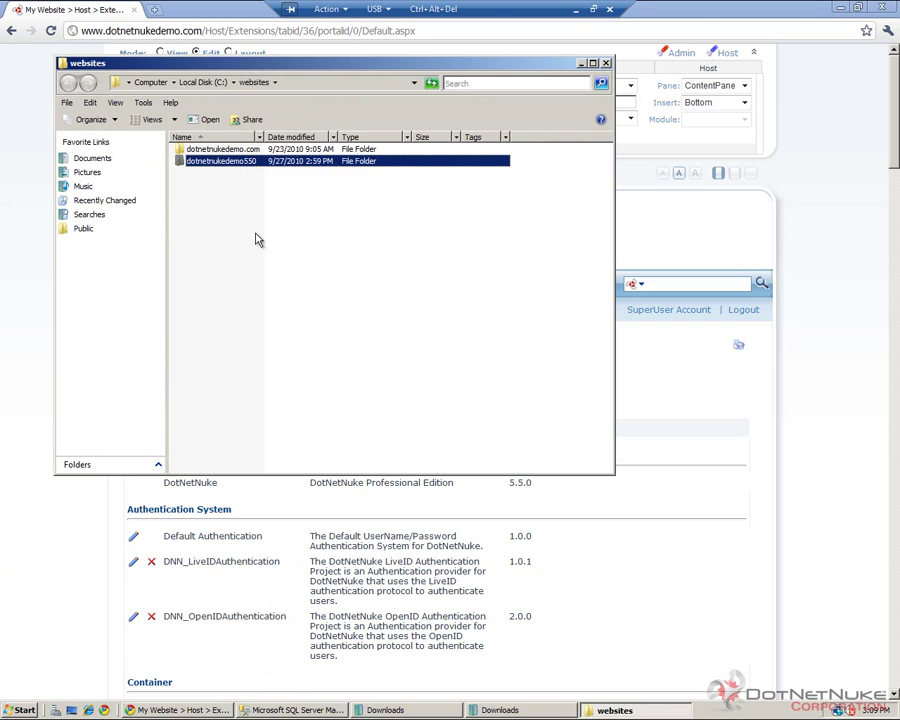
pyautogui.rightClick(251, 234)
pyautogui.click(284, 322)
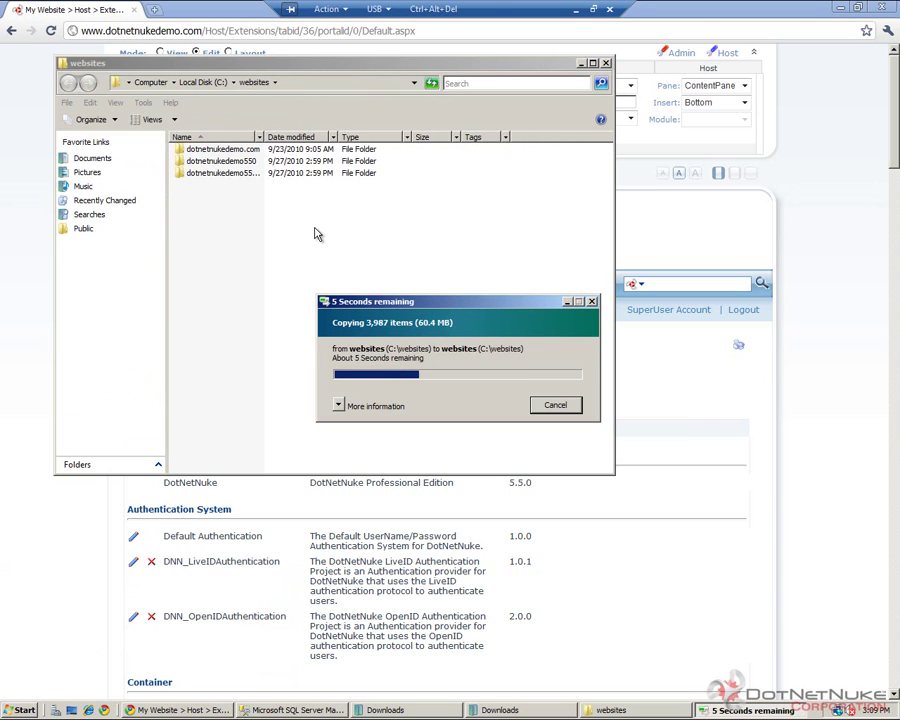
pyautogui.doubleClick(264, 136)
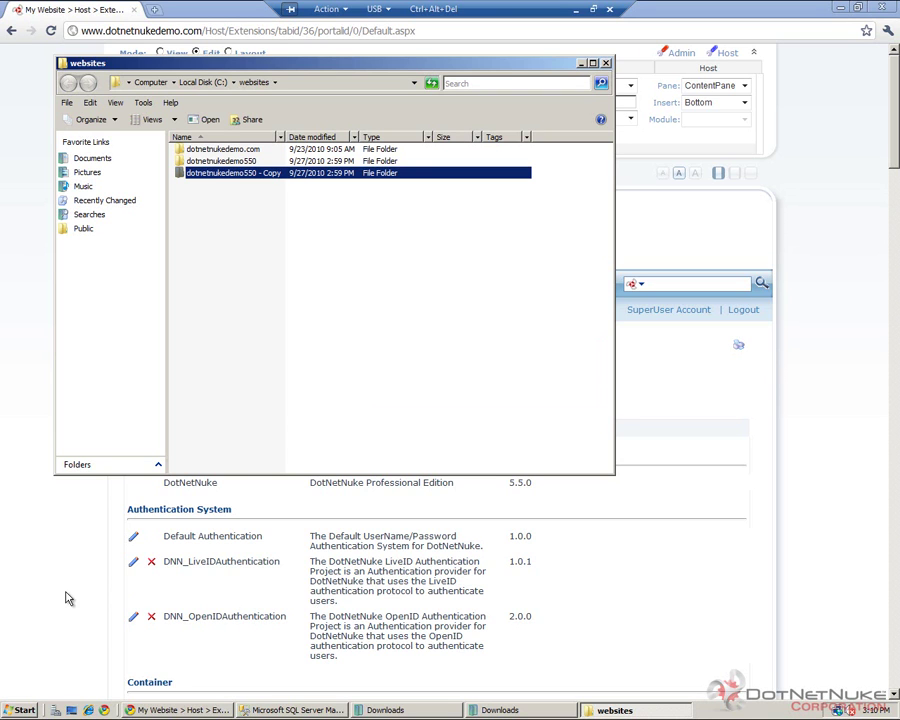
# Step: Switch to SQL Server Management Studio and make a full backup of the dotnetnukedemo550 database to the default disk destination
pyautogui.click(281, 706)
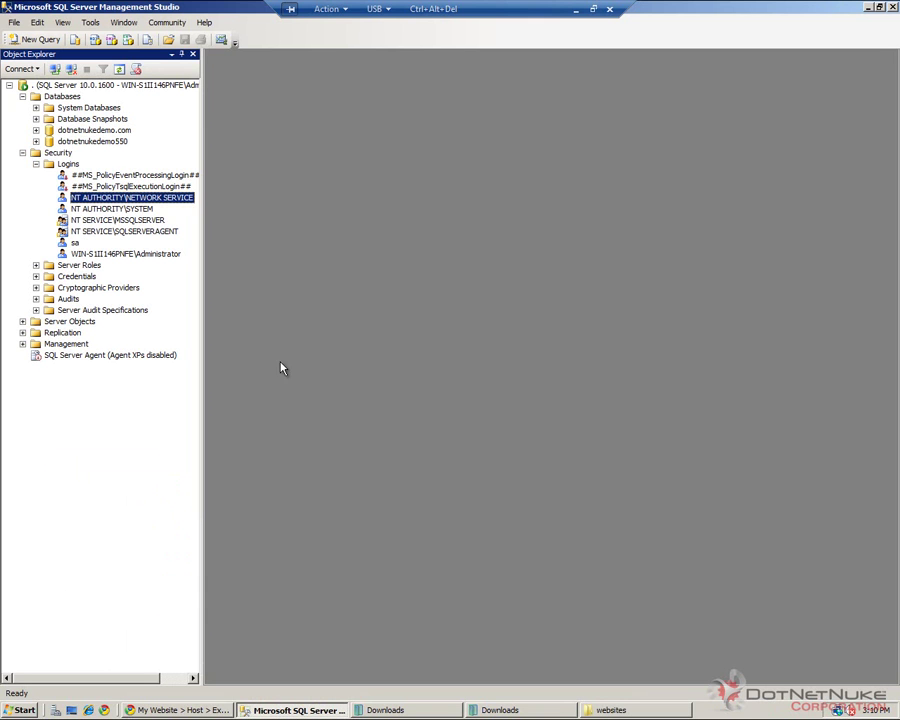
pyautogui.click(22, 152)
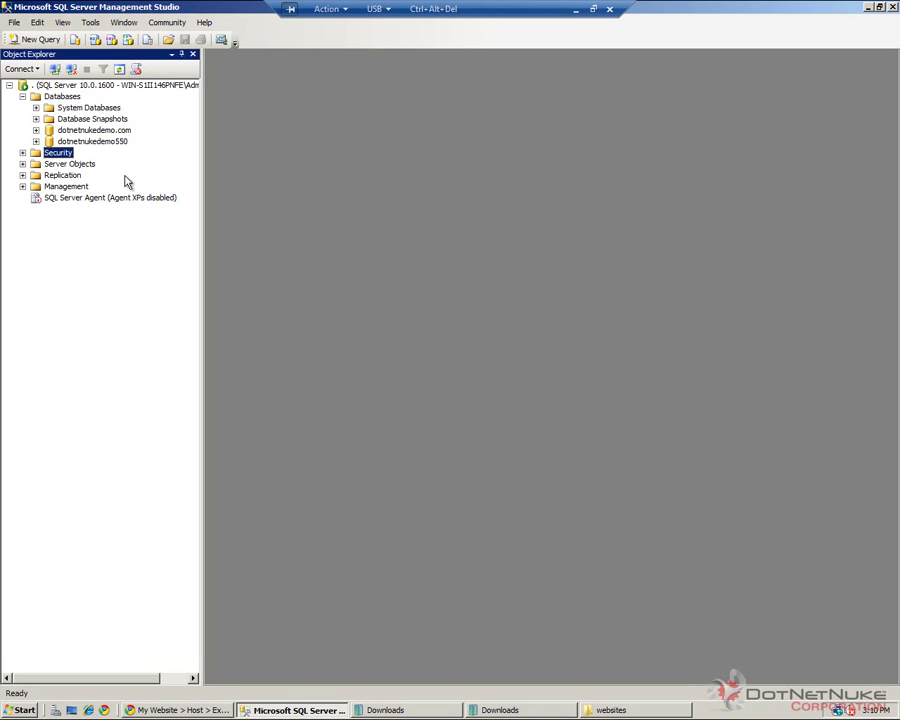
pyautogui.click(92, 141)
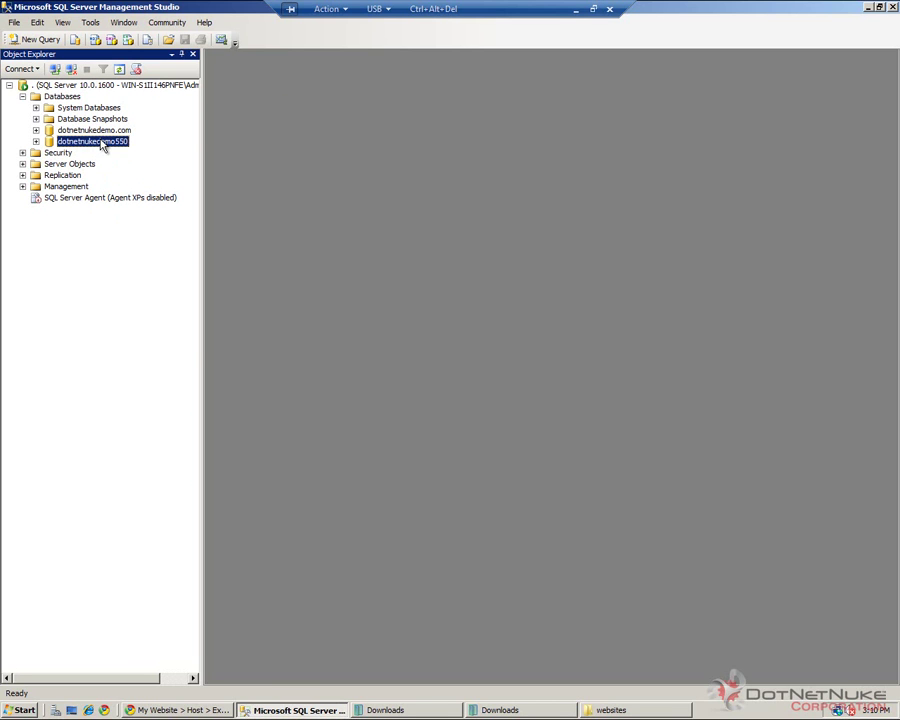
pyautogui.rightClick(100, 144)
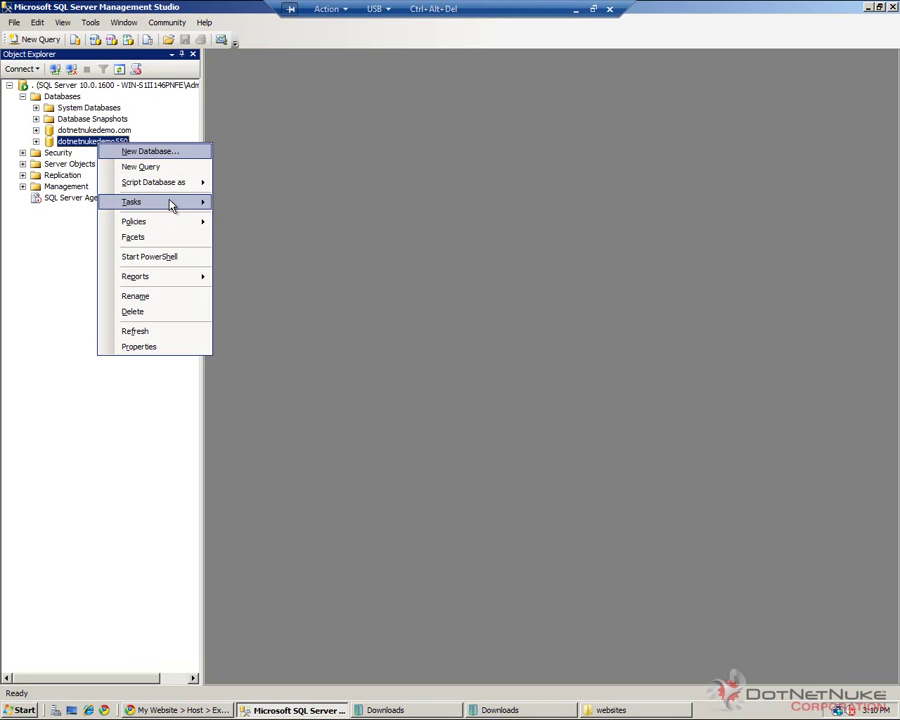
pyautogui.moveTo(170, 205)
pyautogui.click(319, 281)
pyautogui.moveTo(529, 140); pyautogui.dragTo(484, 120)
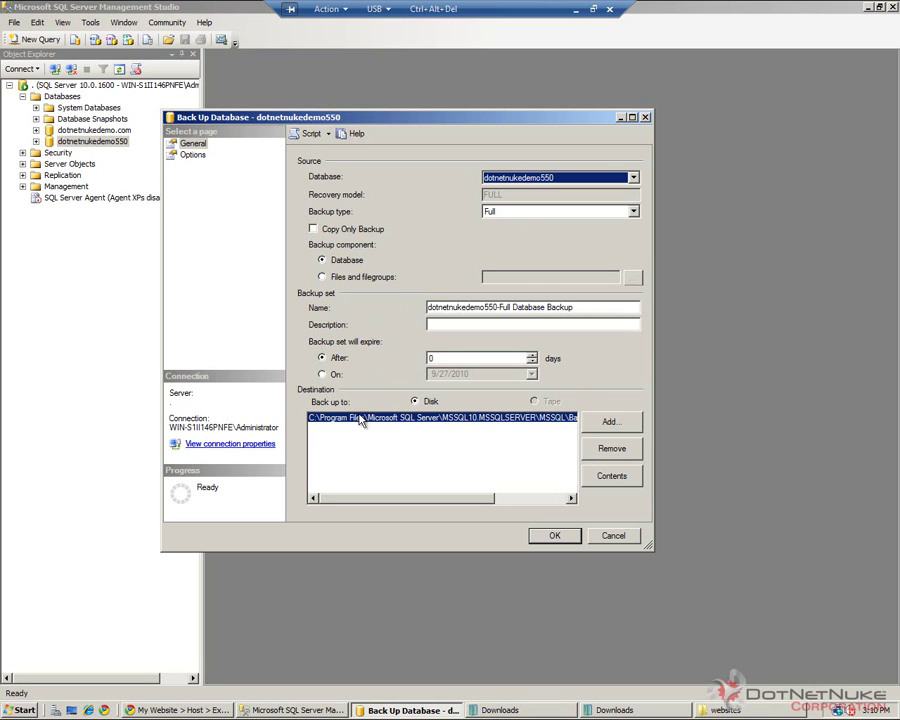
pyautogui.click(553, 537)
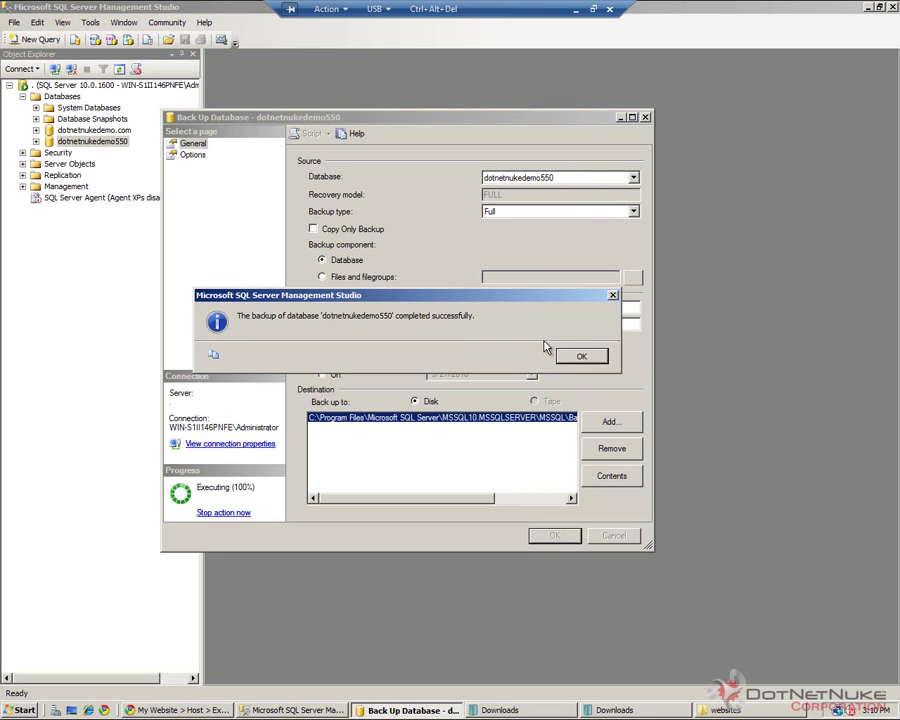
pyautogui.click(583, 358)
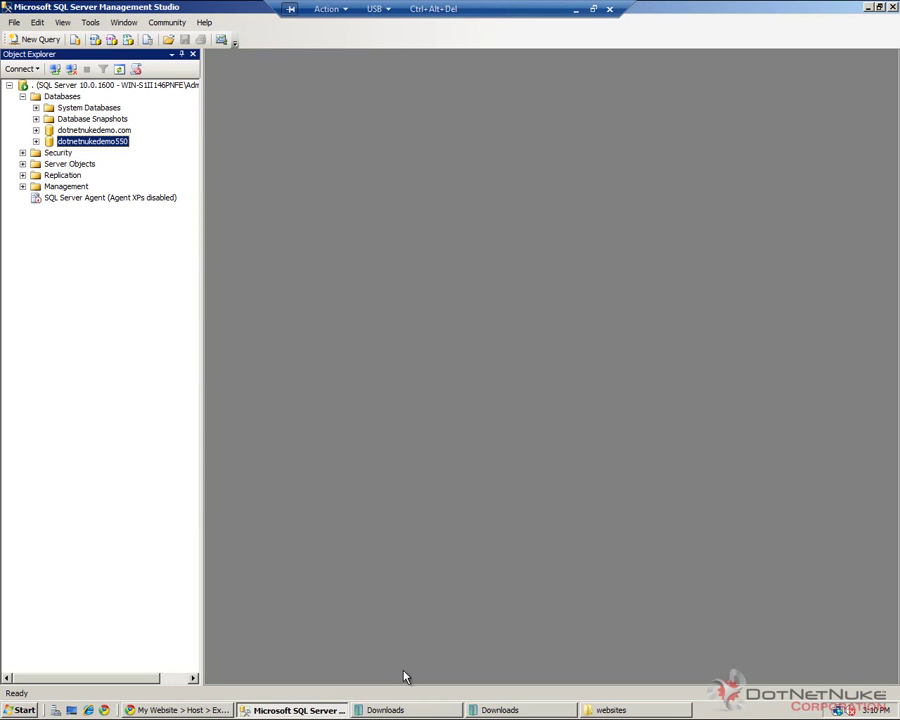
# Step: Switch to the Downloads folder, unblock DotNetNuke_Professional_05.05.01_Upgrade.zip in its properties and apply the change
pyautogui.click(410, 710)
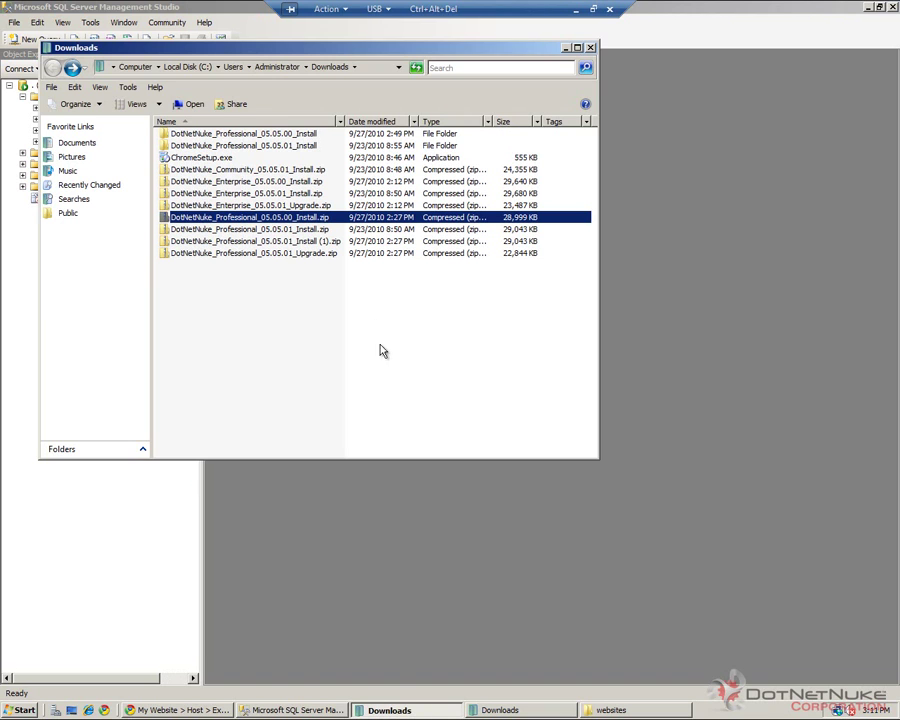
pyautogui.doubleClick(343, 47)
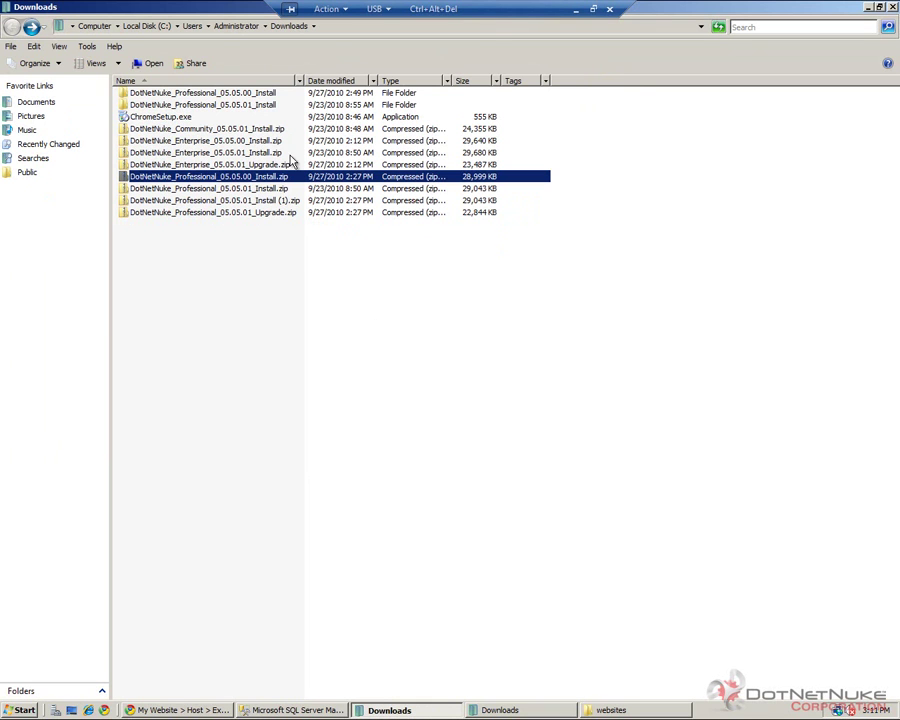
pyautogui.click(265, 212)
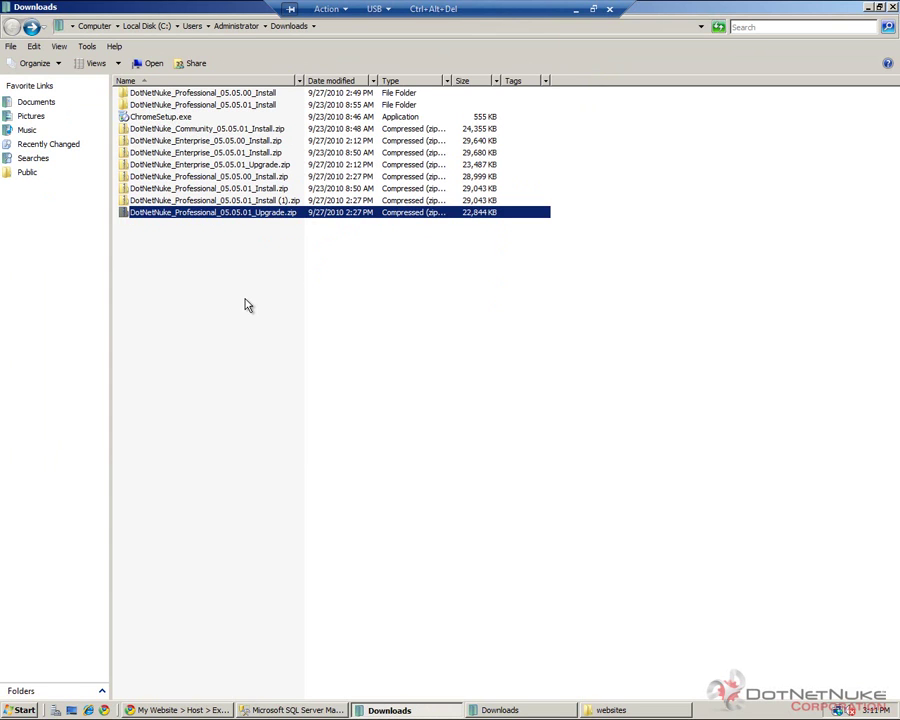
pyautogui.rightClick(269, 217)
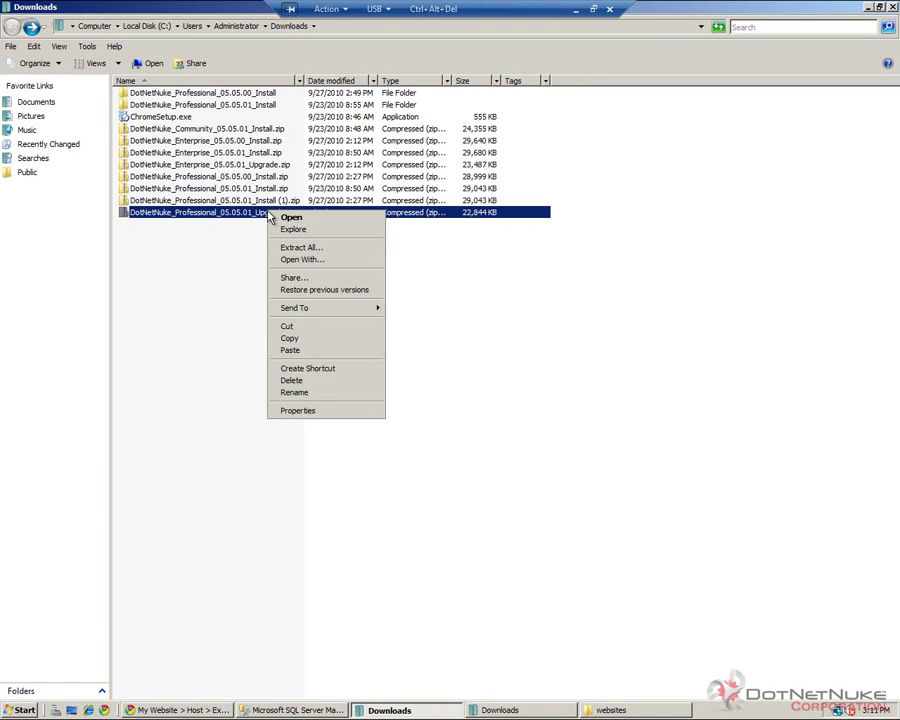
pyautogui.click(298, 411)
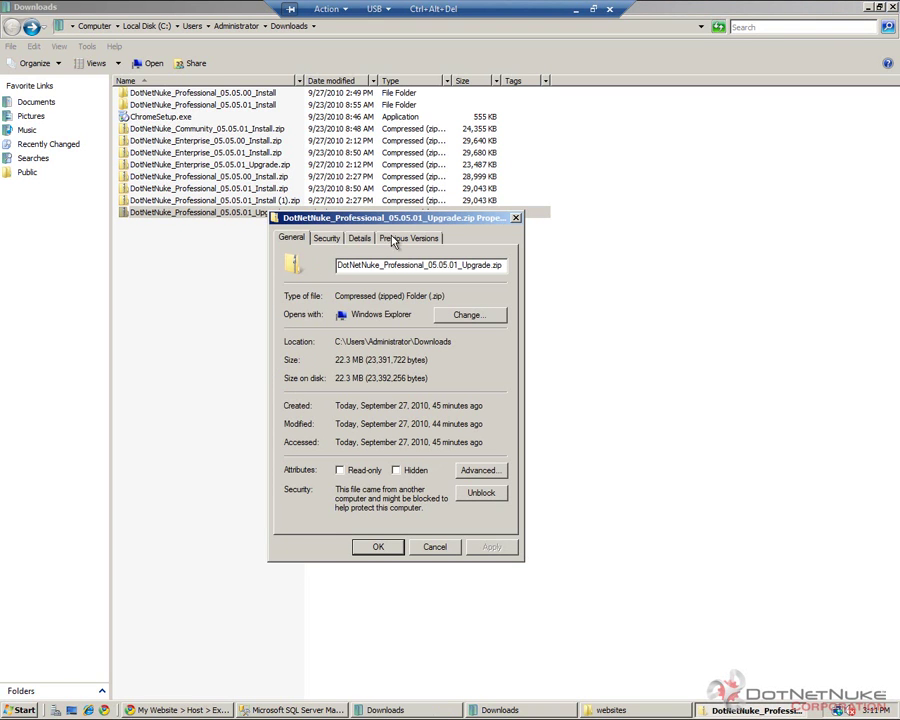
pyautogui.moveTo(394, 217); pyautogui.dragTo(366, 255)
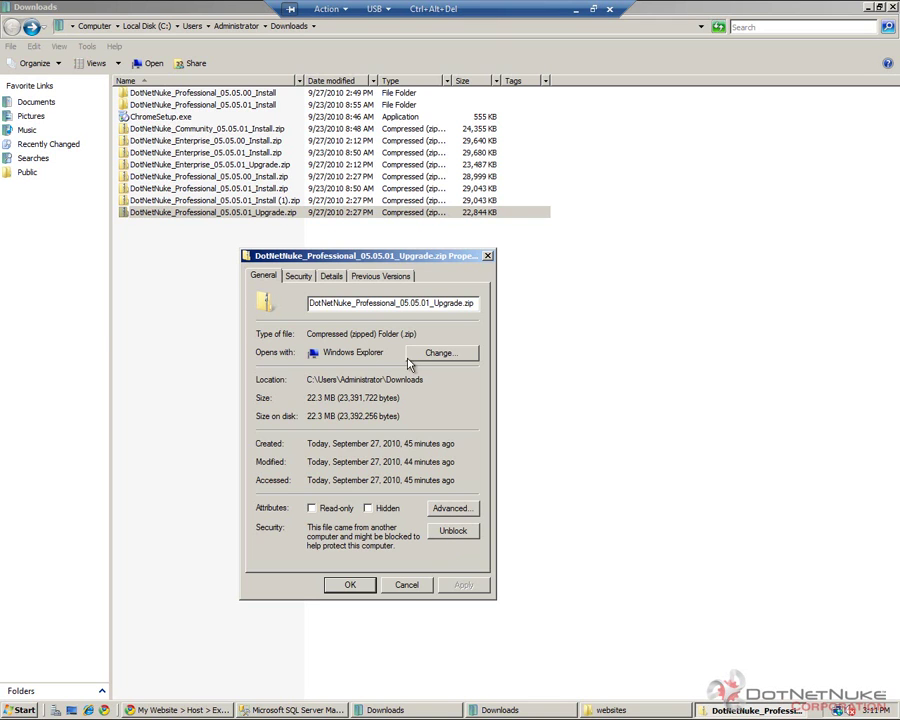
pyautogui.click(455, 531)
pyautogui.click(463, 584)
pyautogui.click(350, 585)
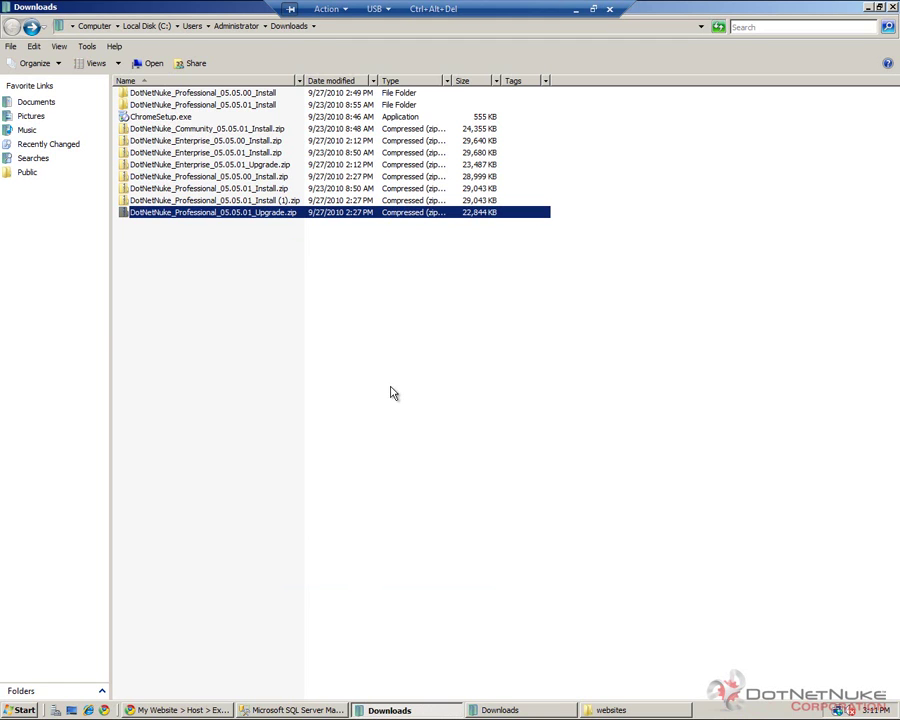
# Step: Extract DotNetNuke_Professional_05.05.01_Upgrade.zip into the suggested DotNetNuke_Professional_05.05.01_Upgrade folder within Downloads
pyautogui.rightClick(236, 215)
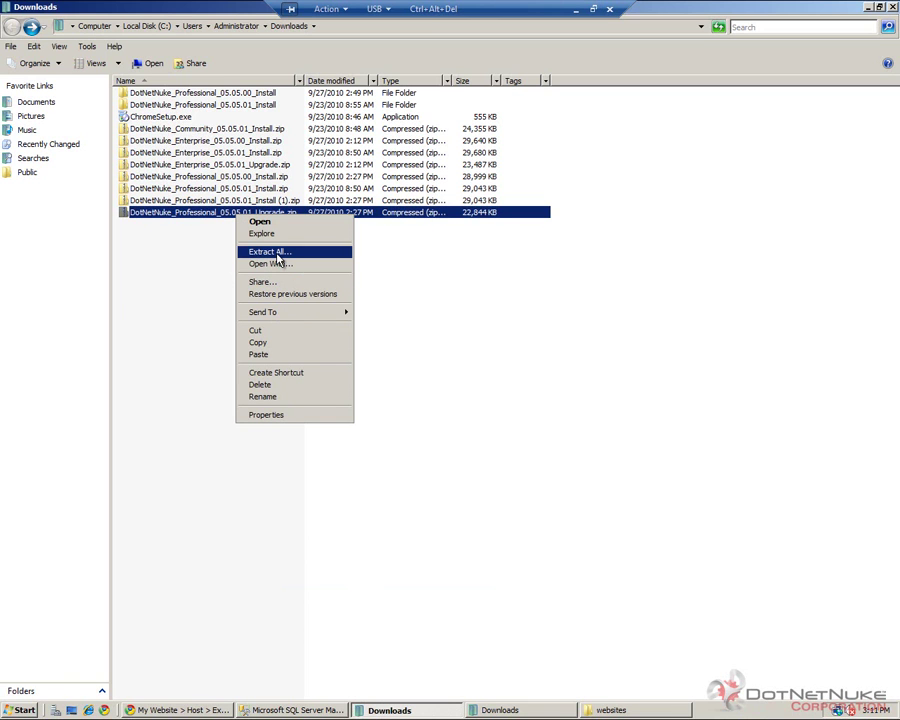
pyautogui.click(270, 252)
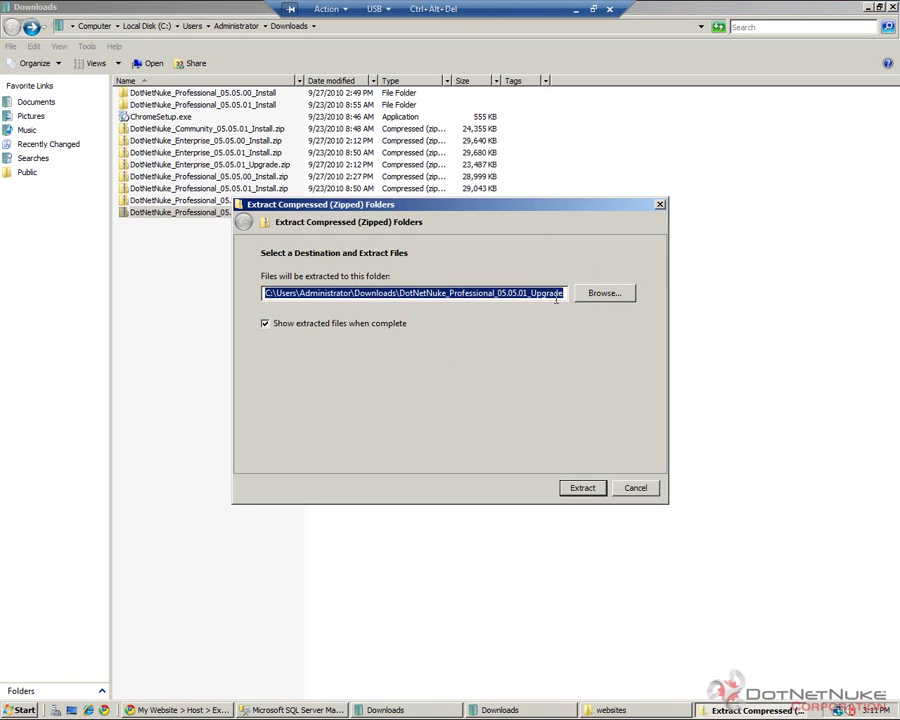
pyautogui.click(583, 488)
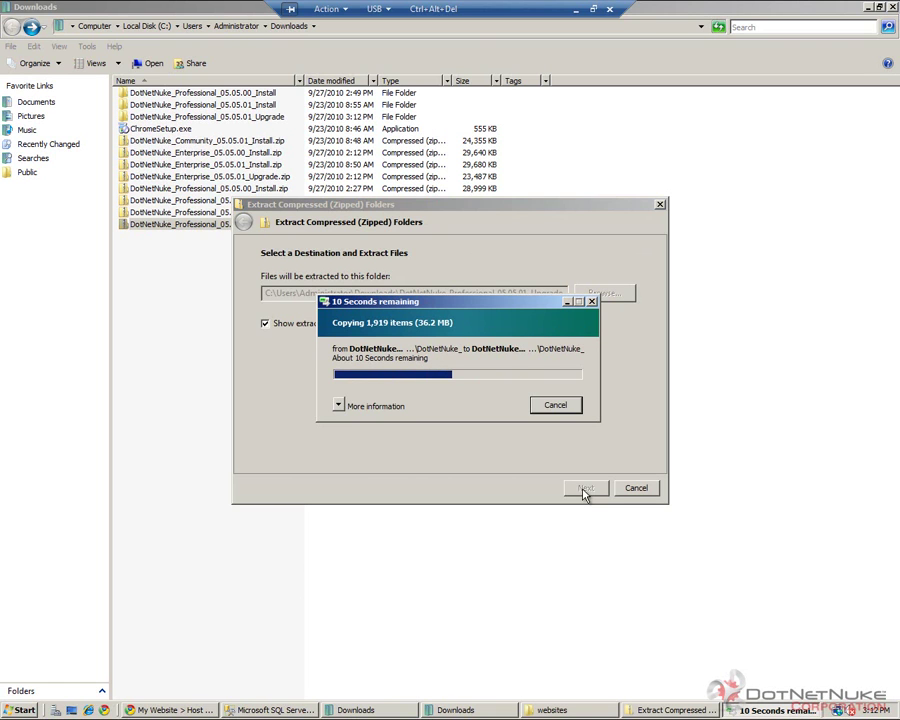
# Step: Return to the websites folder, open the dotnetnukedemo550 site folder and maximize its window
pyautogui.click(560, 709)
pyautogui.click(254, 203)
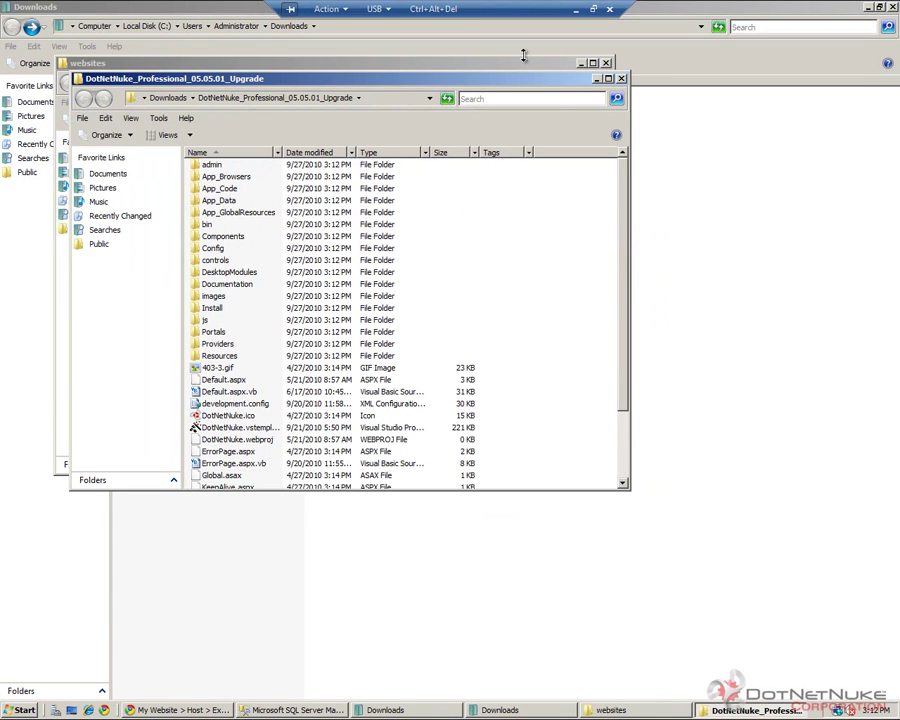
pyautogui.click(421, 62)
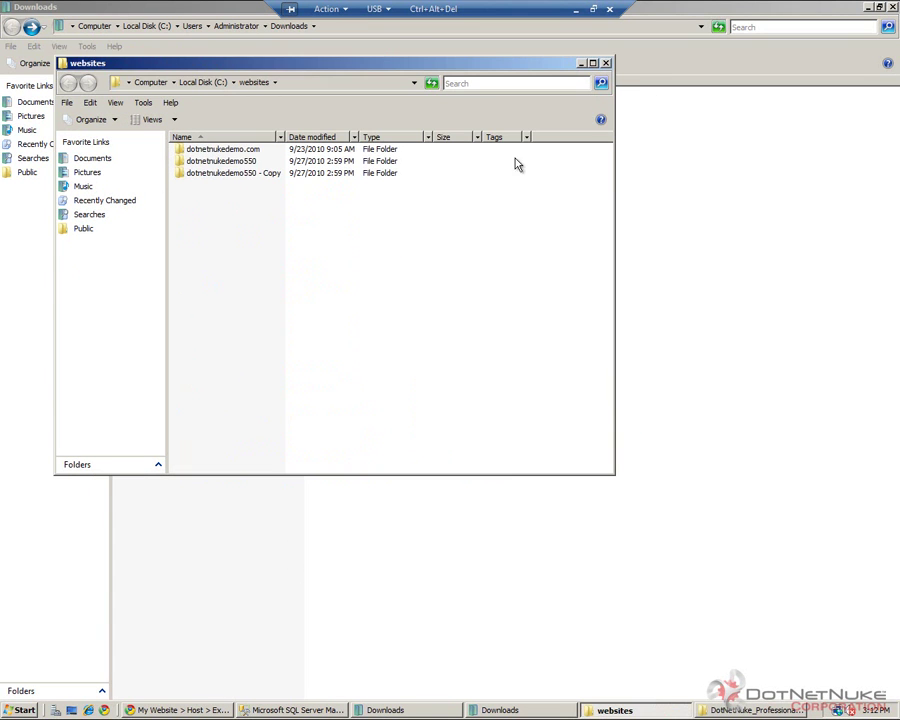
pyautogui.doubleClick(245, 161)
pyautogui.doubleClick(322, 64)
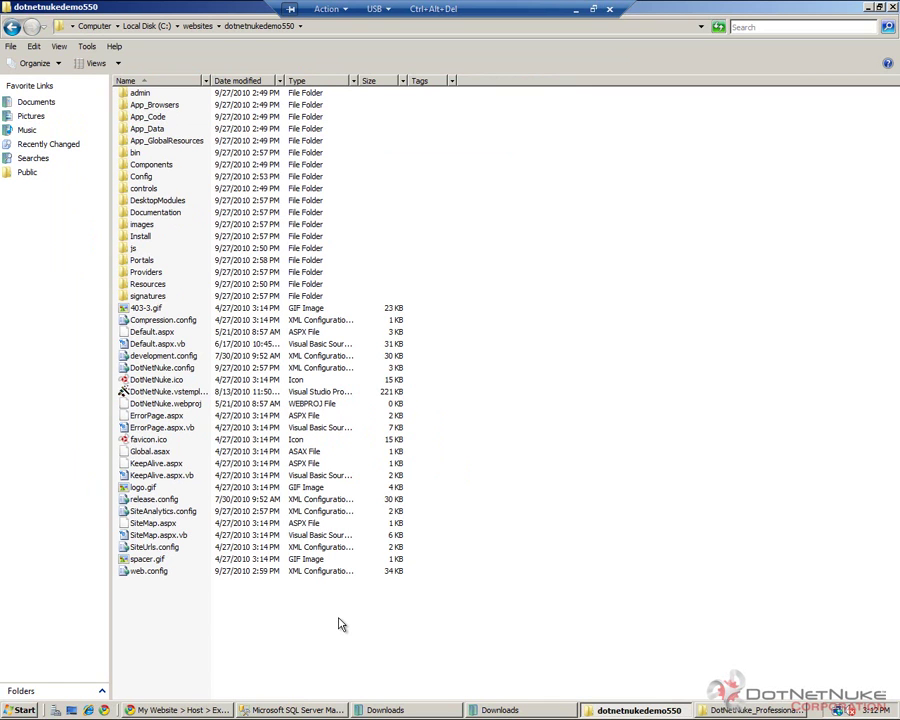
# Step: Create a new text document in the dotnetnukedemo550 folder and name it app_offline.htm, accepting the extension change
pyautogui.rightClick(257, 630)
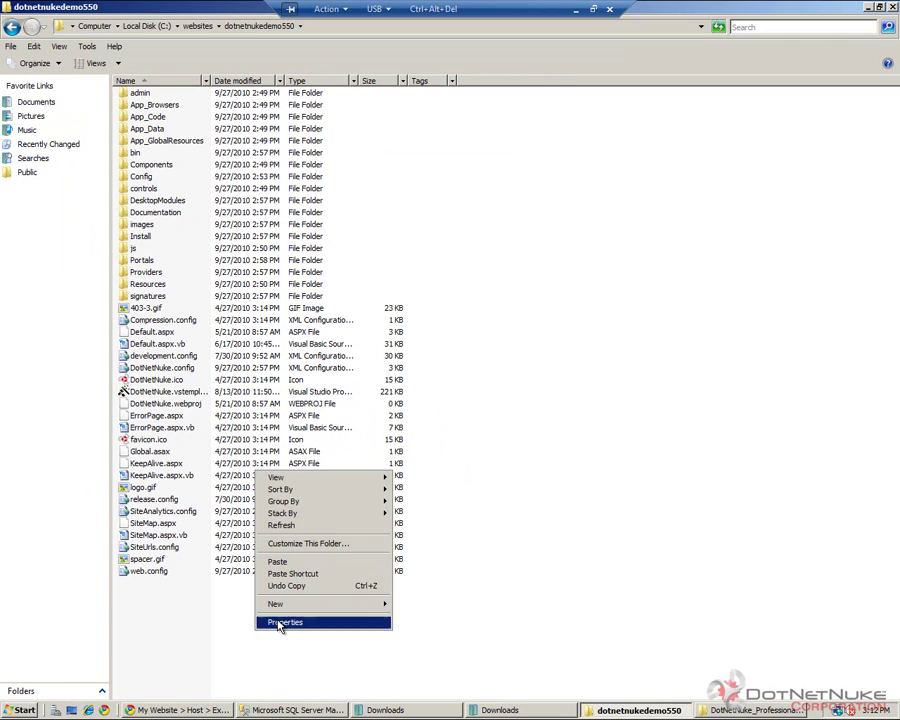
pyautogui.moveTo(287, 608)
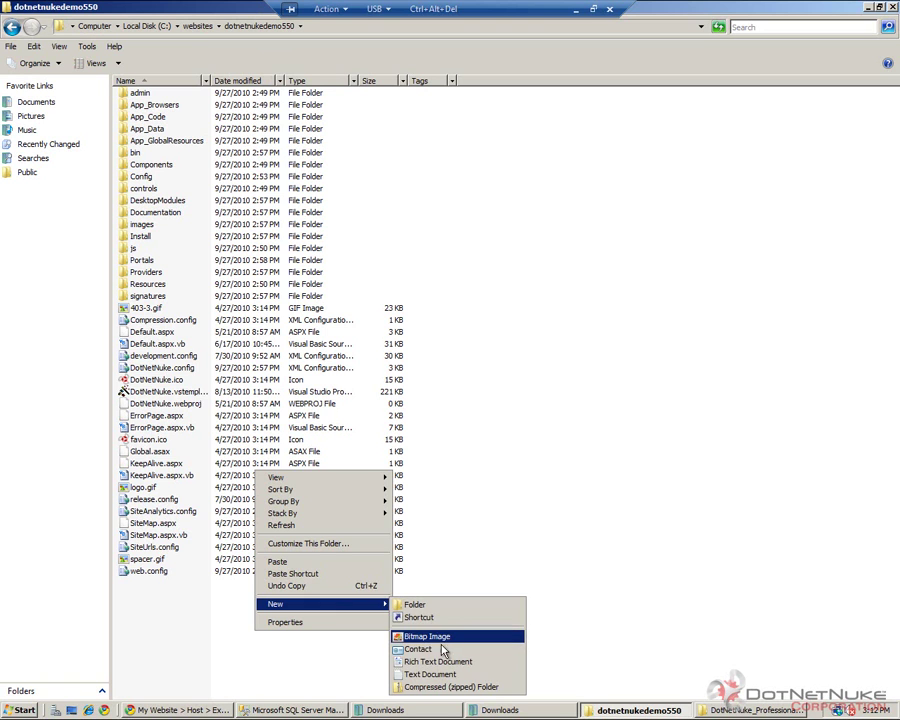
pyautogui.click(430, 674)
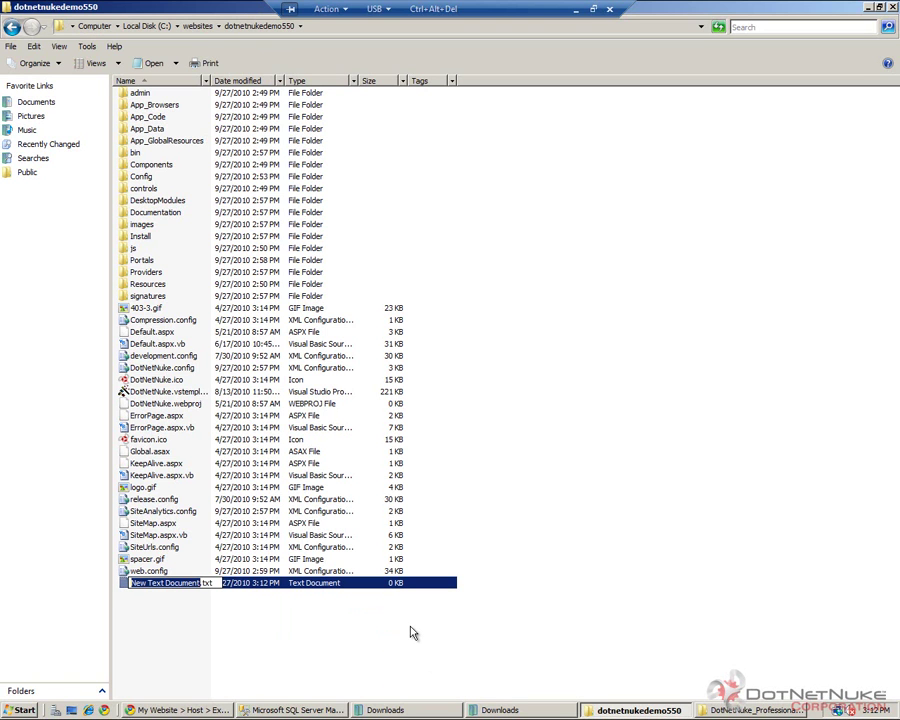
pyautogui.press('End')
pyautogui.hotkey('shift', 'Home')
pyautogui.write('app_')
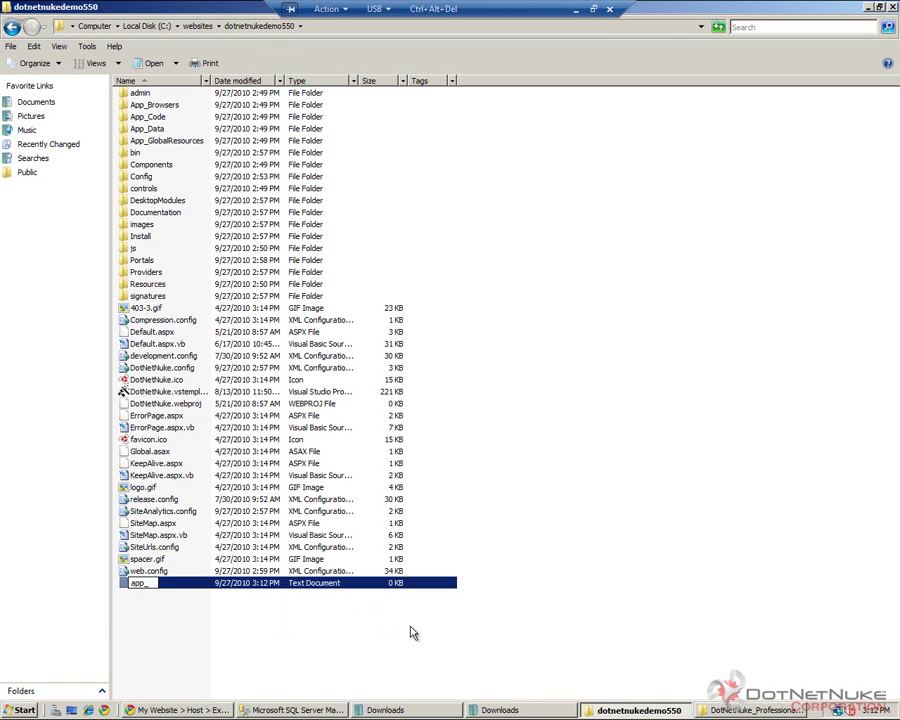
pyautogui.write('offline.htm')
pyautogui.press('Return')
pyautogui.press('Return')
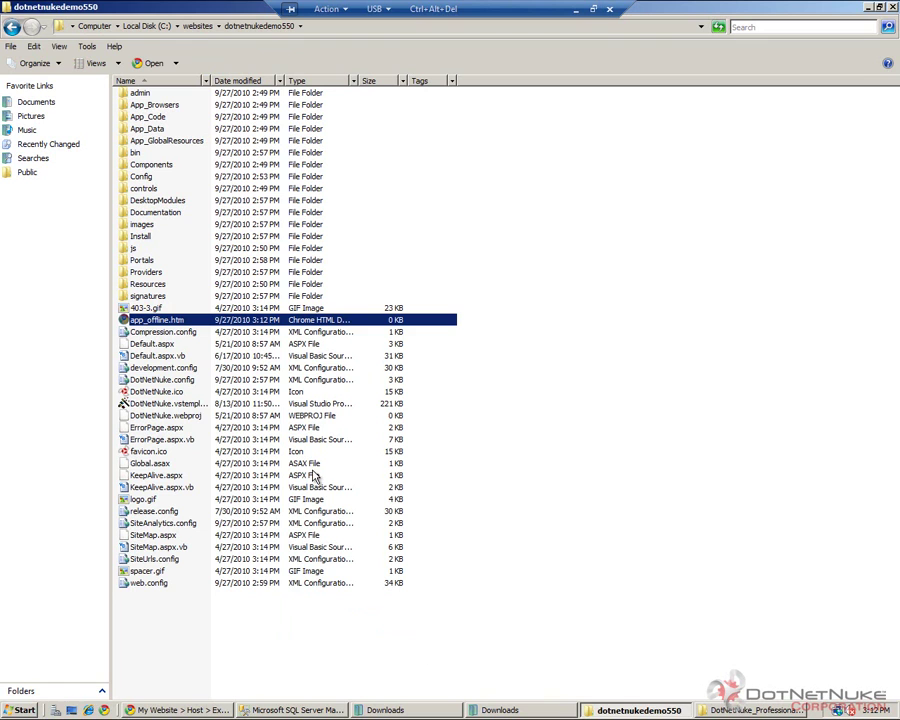
pyautogui.click(520, 413)
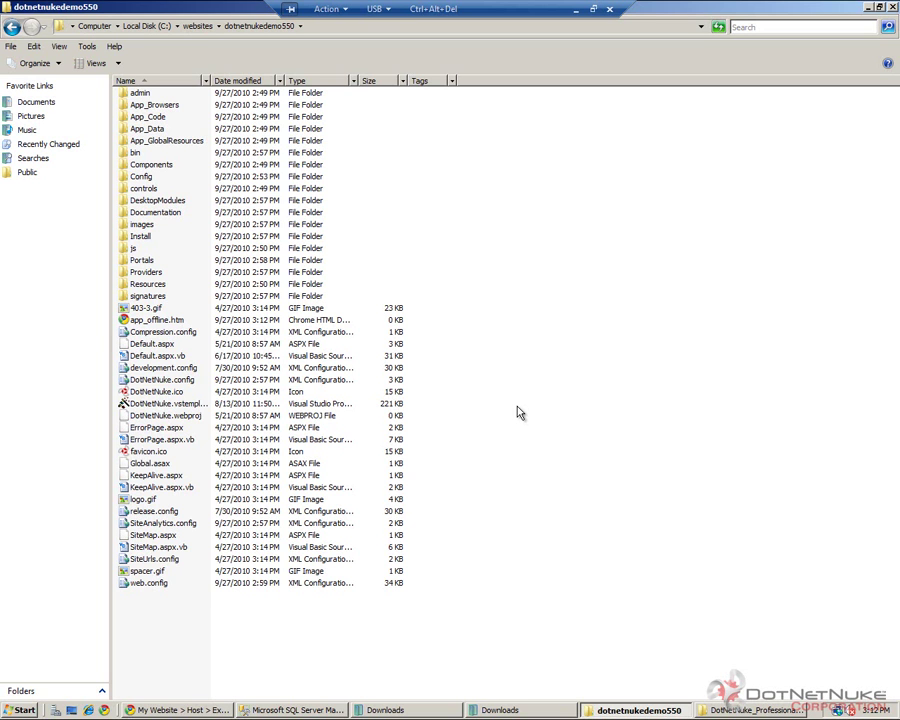
# Step: Switch to Chrome, load the site's Home page to check that the site is offline, and return to the dotnetnukedemo550 folder
pyautogui.click(170, 710)
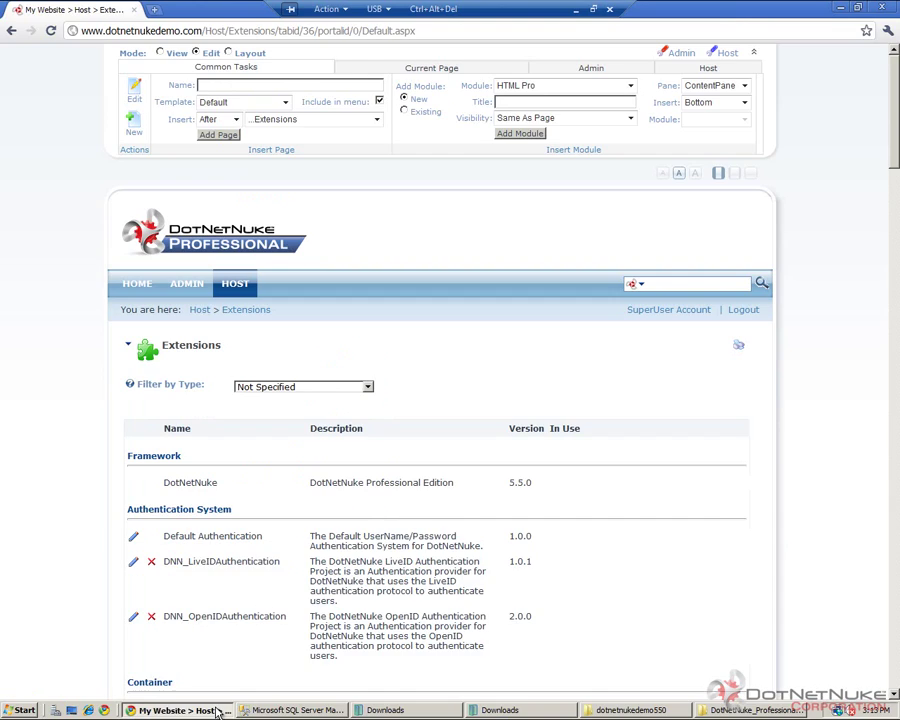
pyautogui.click(137, 150)
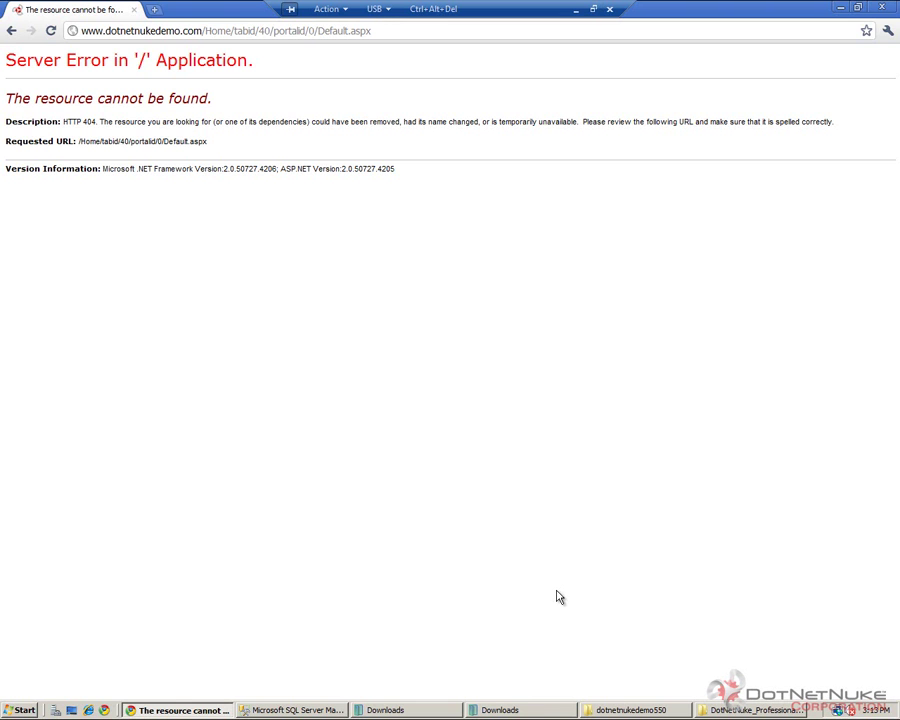
pyautogui.click(630, 710)
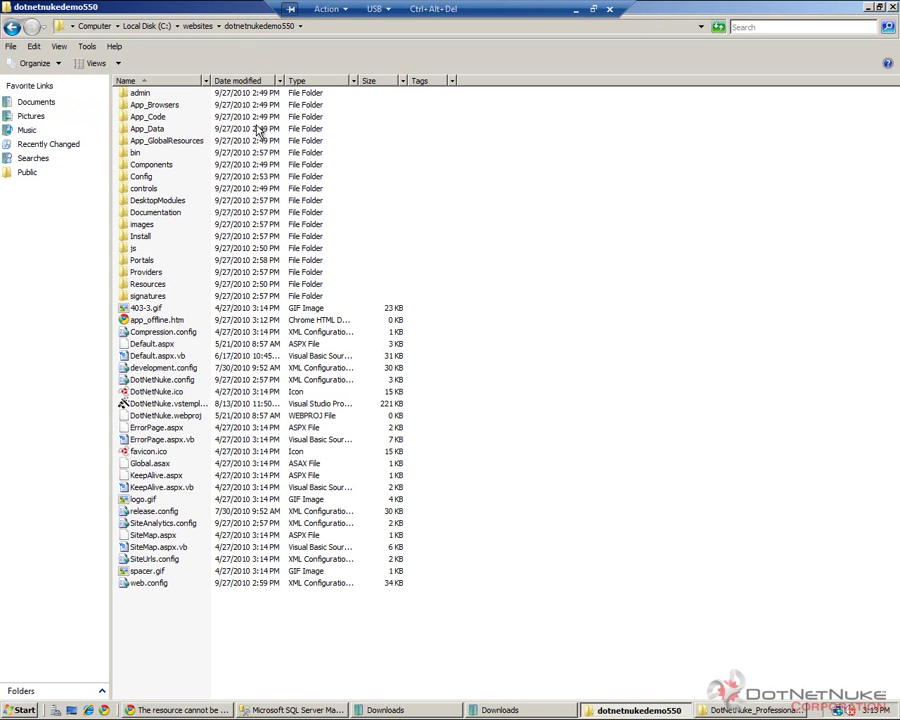
# Step: Open web.config with Notepad without making it the default program for this file type, and maximize the Notepad window
pyautogui.rightClick(152, 584)
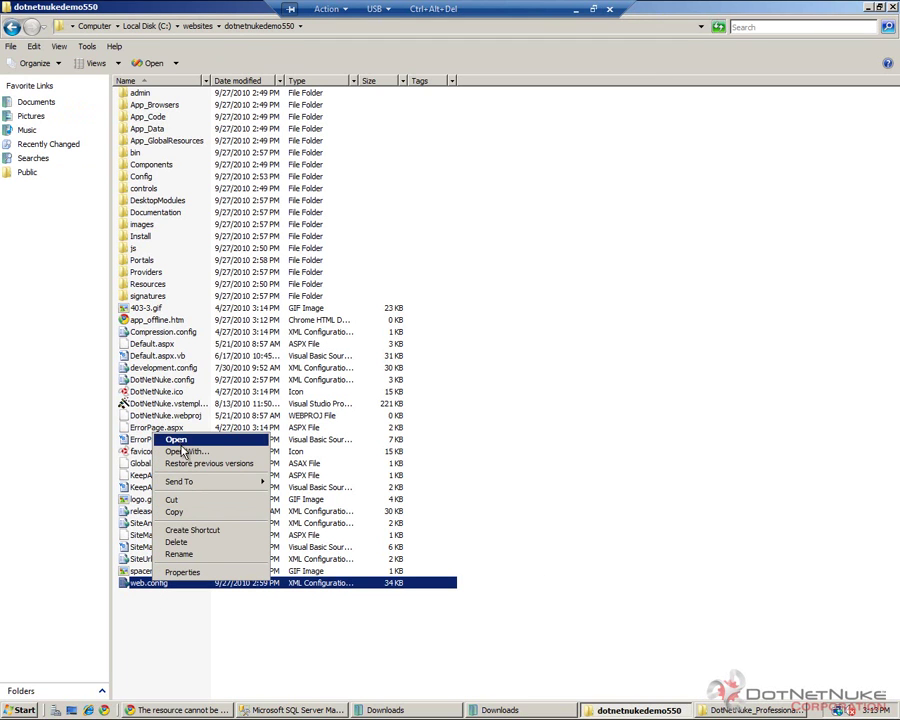
pyautogui.click(185, 452)
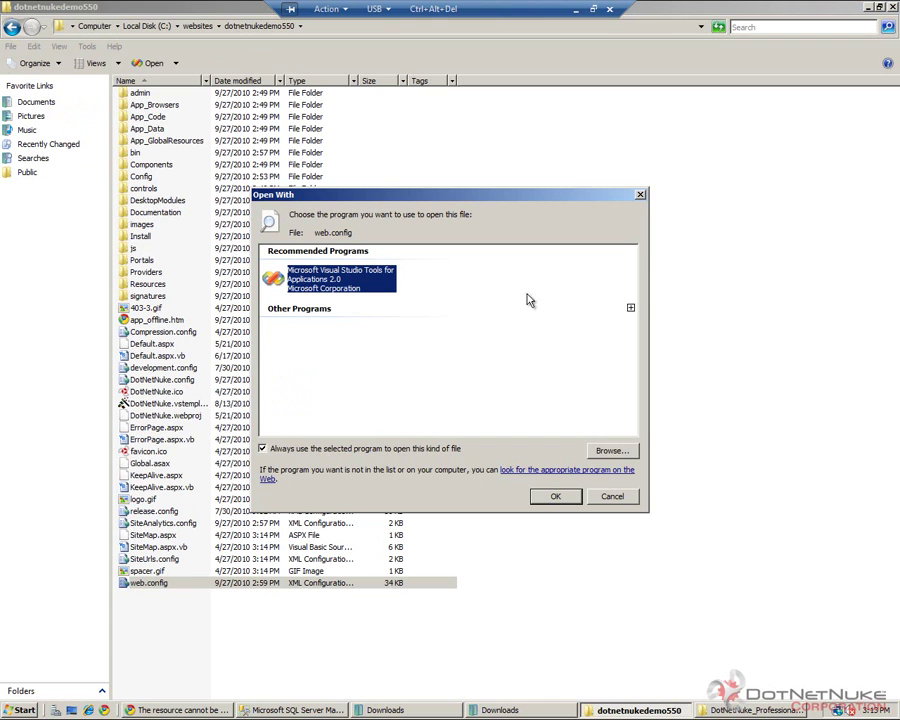
pyautogui.click(630, 307)
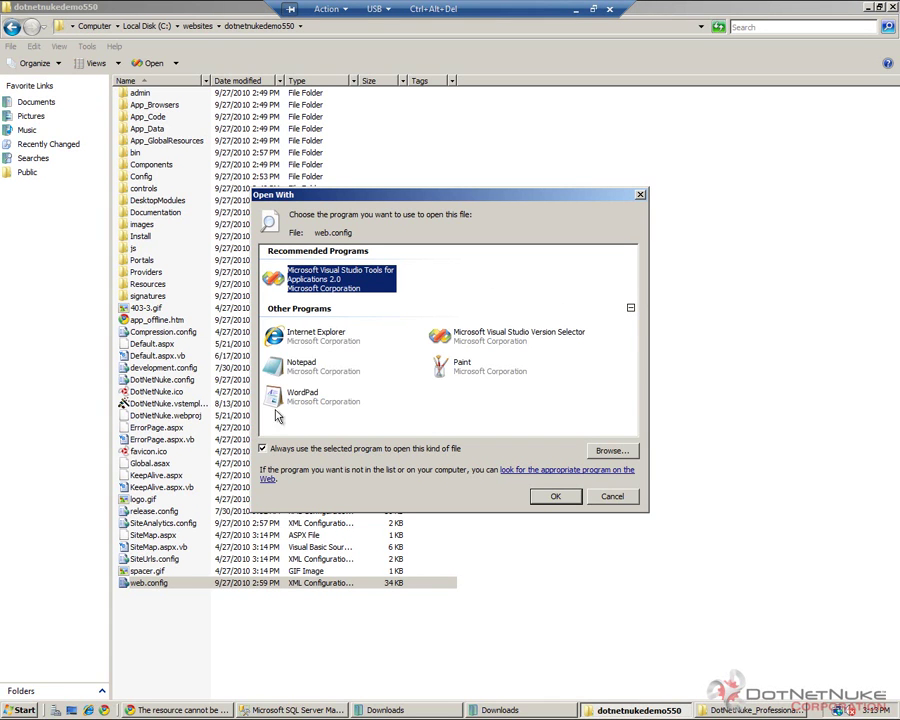
pyautogui.click(290, 368)
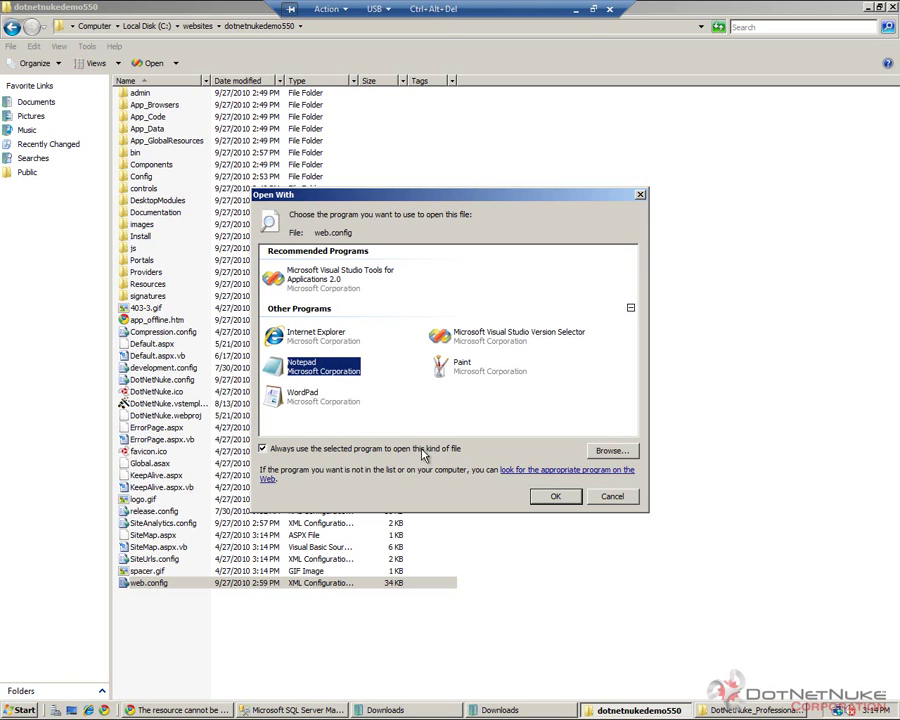
pyautogui.click(380, 449)
pyautogui.click(556, 497)
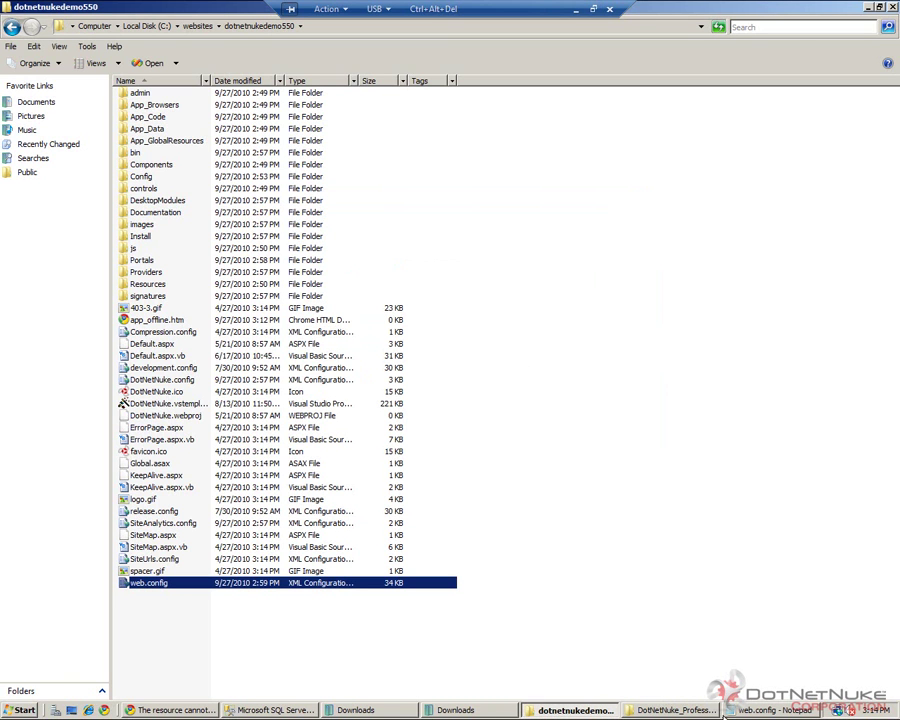
pyautogui.click(775, 710)
pyautogui.doubleClick(299, 94)
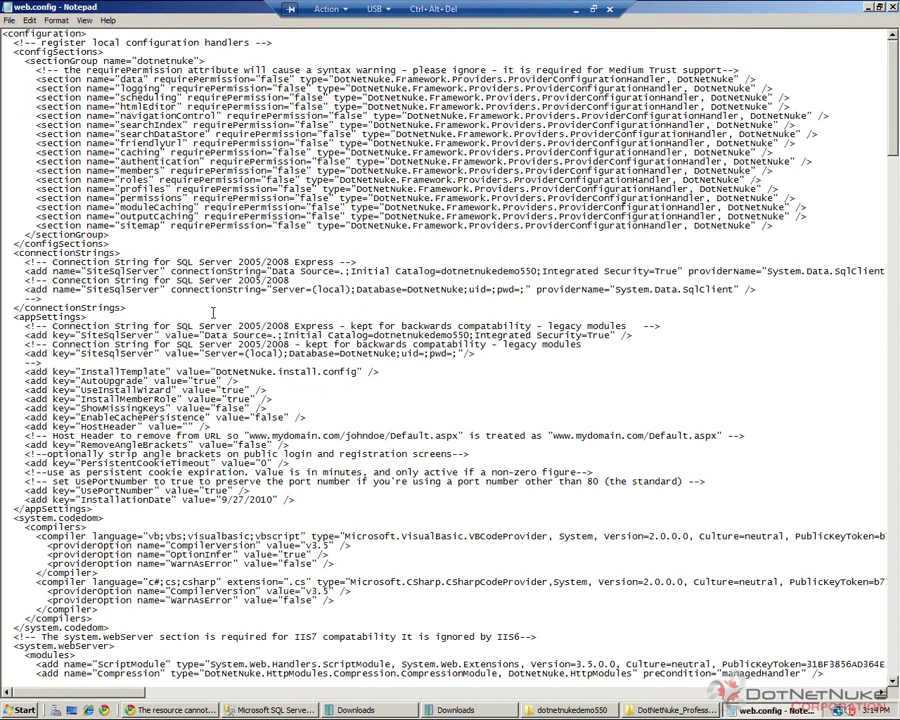
# Step: Set the AutoUpgrade key's value to false in the appSettings section of web.config, save the file and close it
pyautogui.scroll(-1, 303, 291)
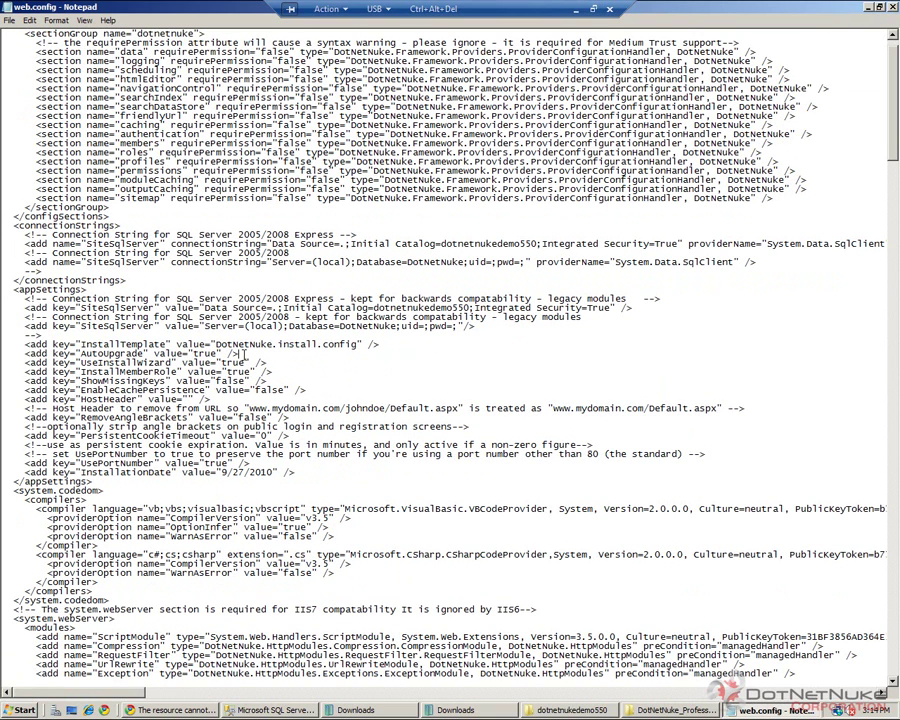
pyautogui.hotkey('shift', 'Down')
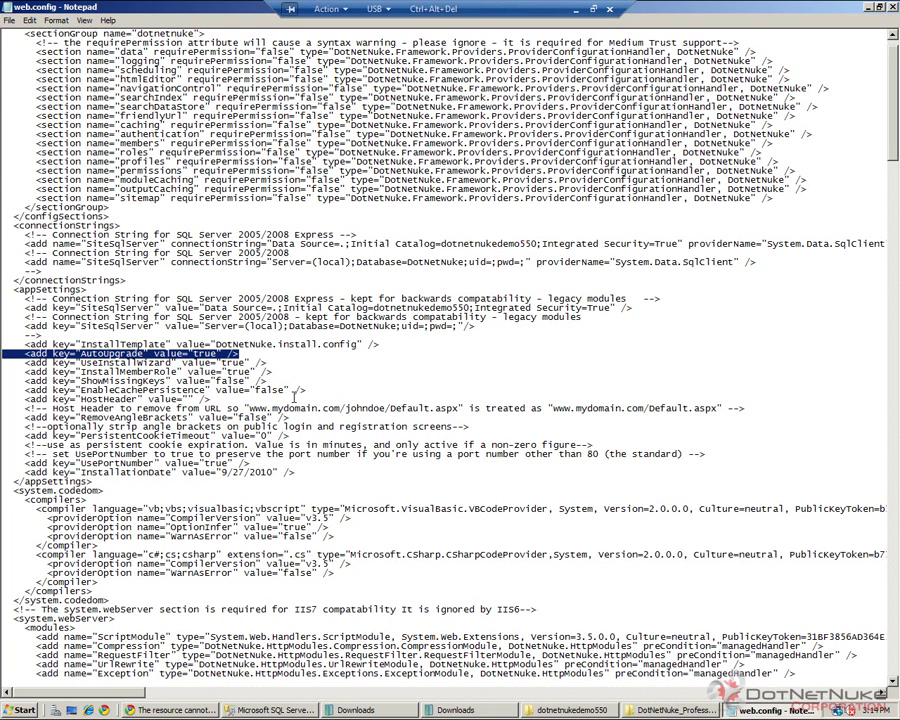
pyautogui.doubleClick(203, 354)
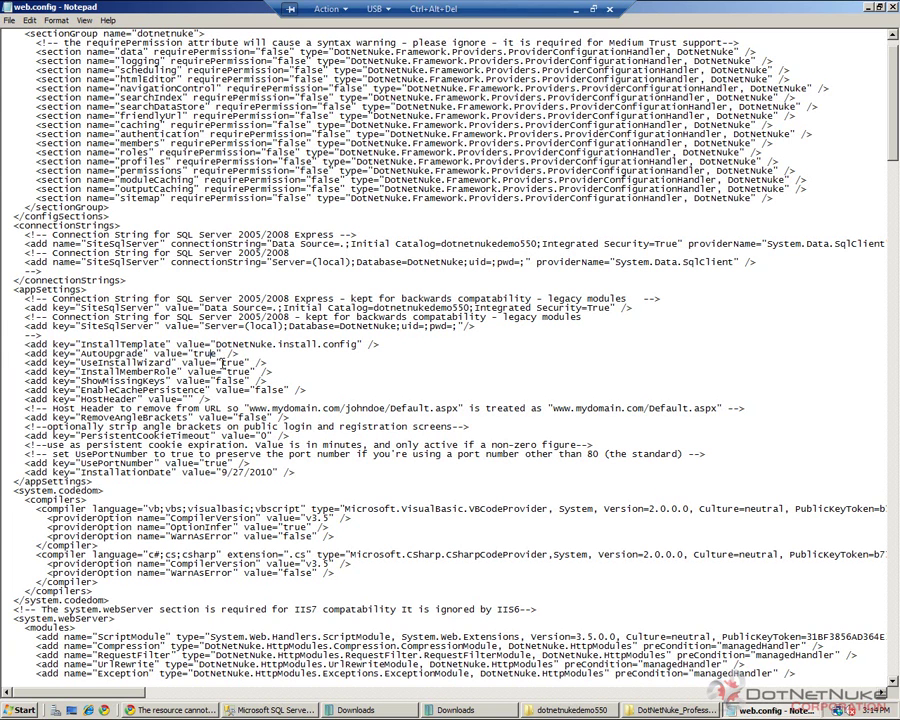
pyautogui.write('false')
pyautogui.click(9, 20)
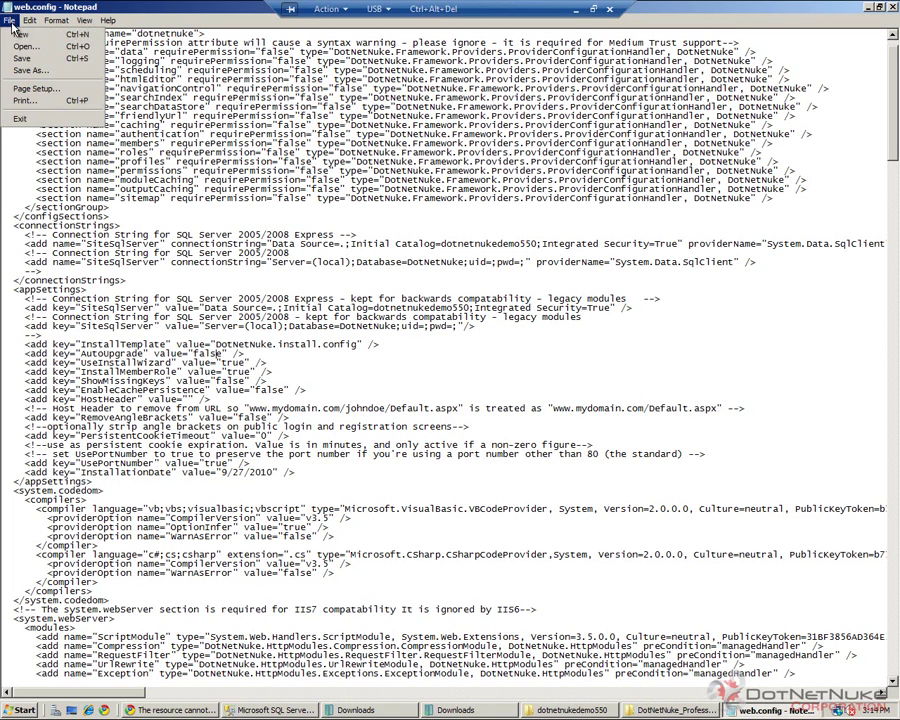
pyautogui.click(20, 60)
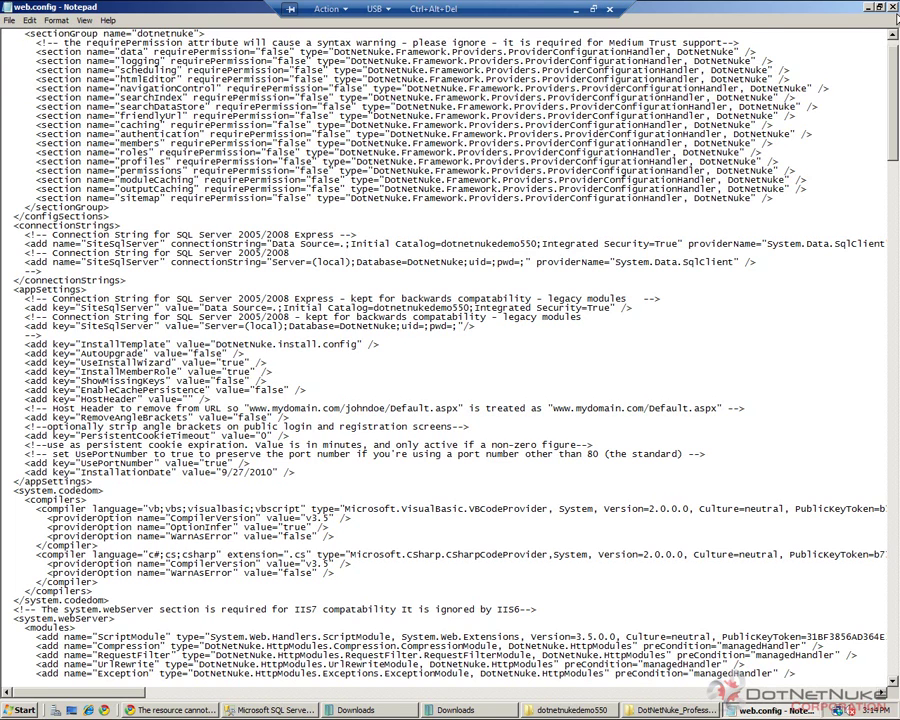
pyautogui.click(893, 9)
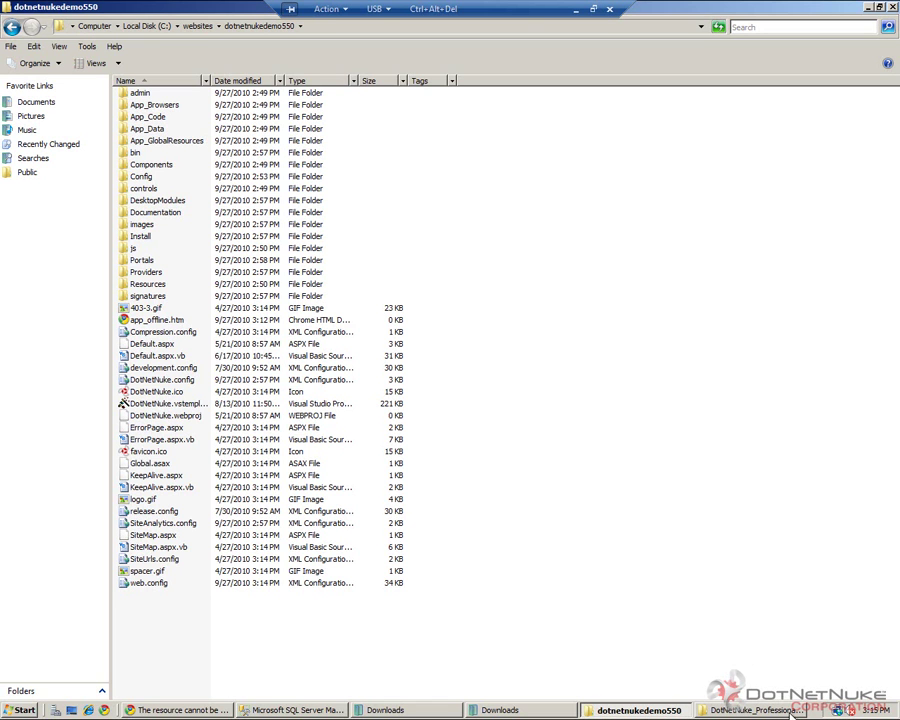
# Step: Switch to the extracted DotNetNuke_Professional_05.05.01_Upgrade folder, enlarge its window and copy all of its files and folders
pyautogui.click(757, 710)
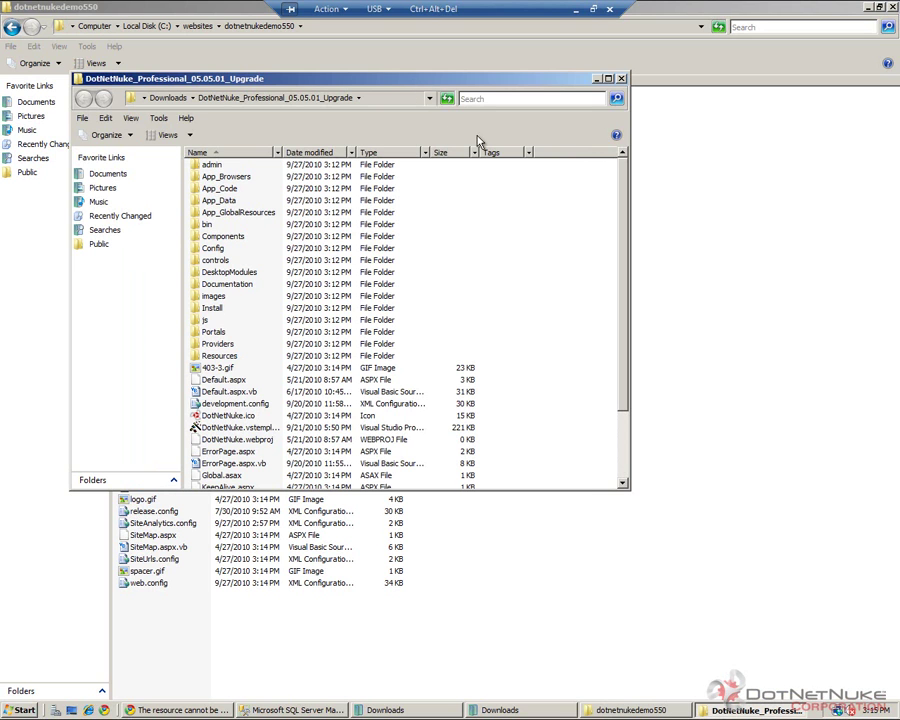
pyautogui.moveTo(630, 491); pyautogui.dragTo(638, 665)
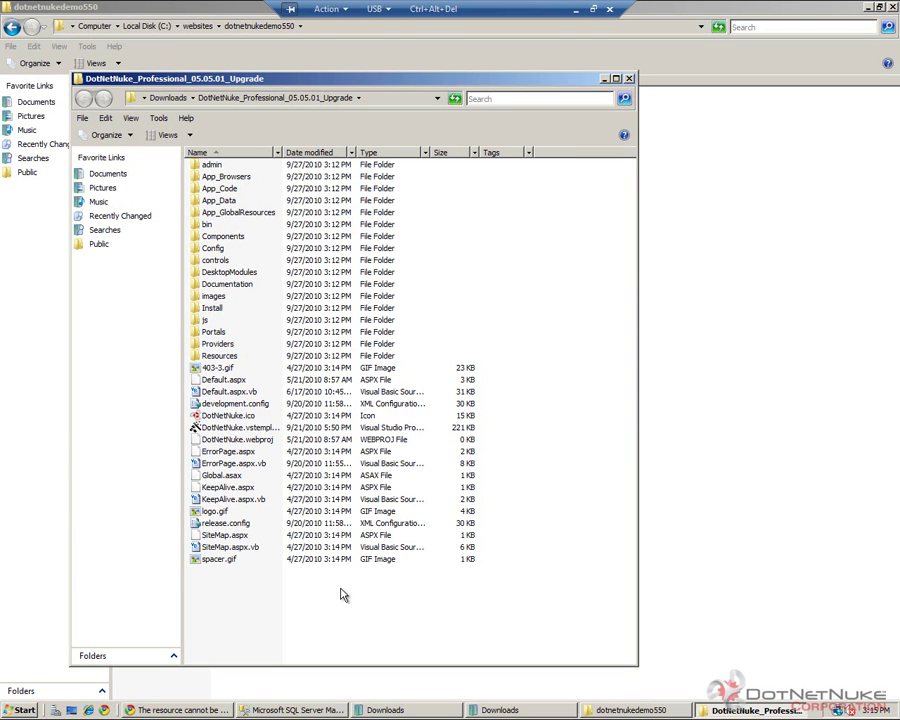
pyautogui.hotkey('ctrl', 'a')
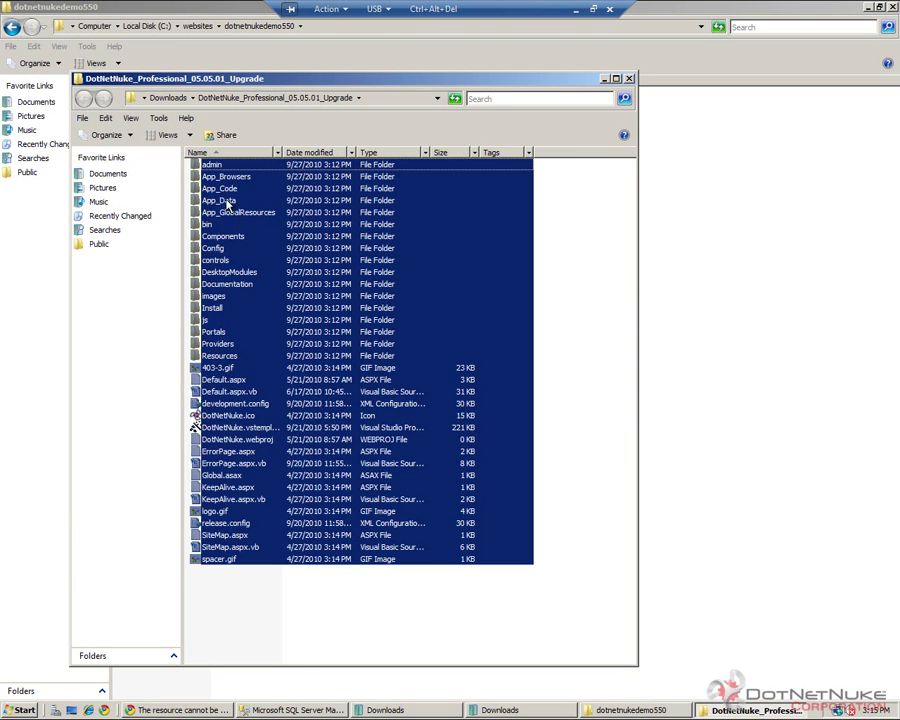
pyautogui.rightClick(215, 170)
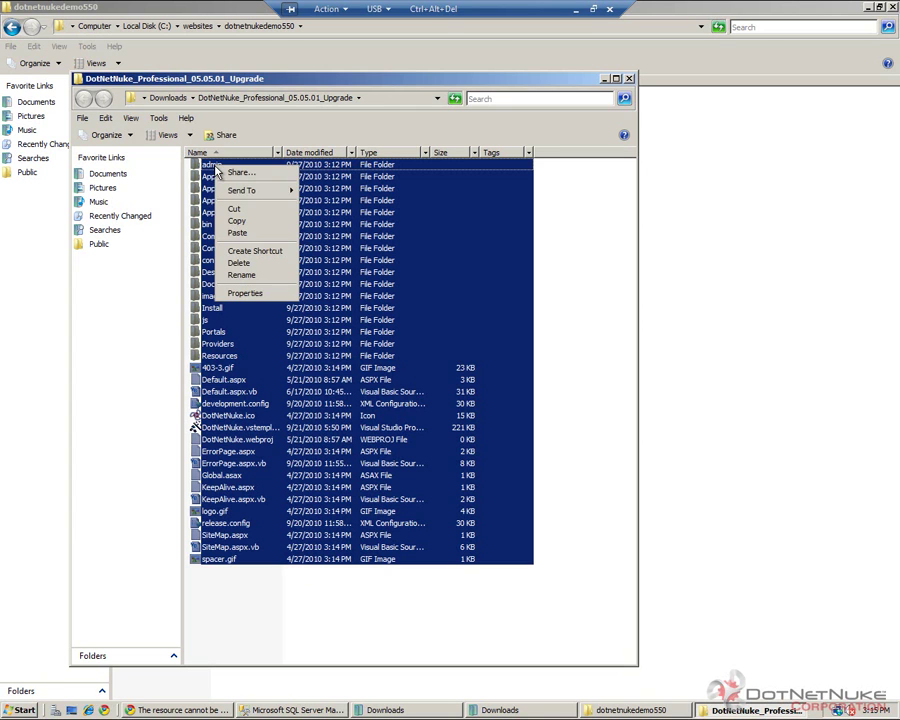
pyautogui.click(236, 219)
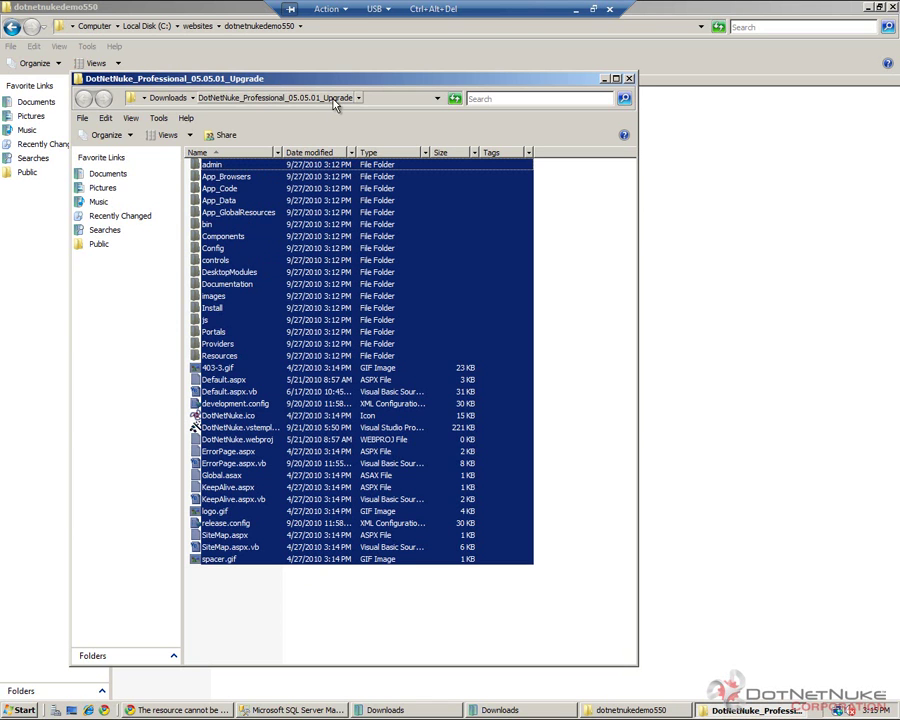
# Step: Paste the upgrade files into the dotnetnukedemo550 folder, merging all existing folders and replacing all conflicting files
pyautogui.click(727, 190)
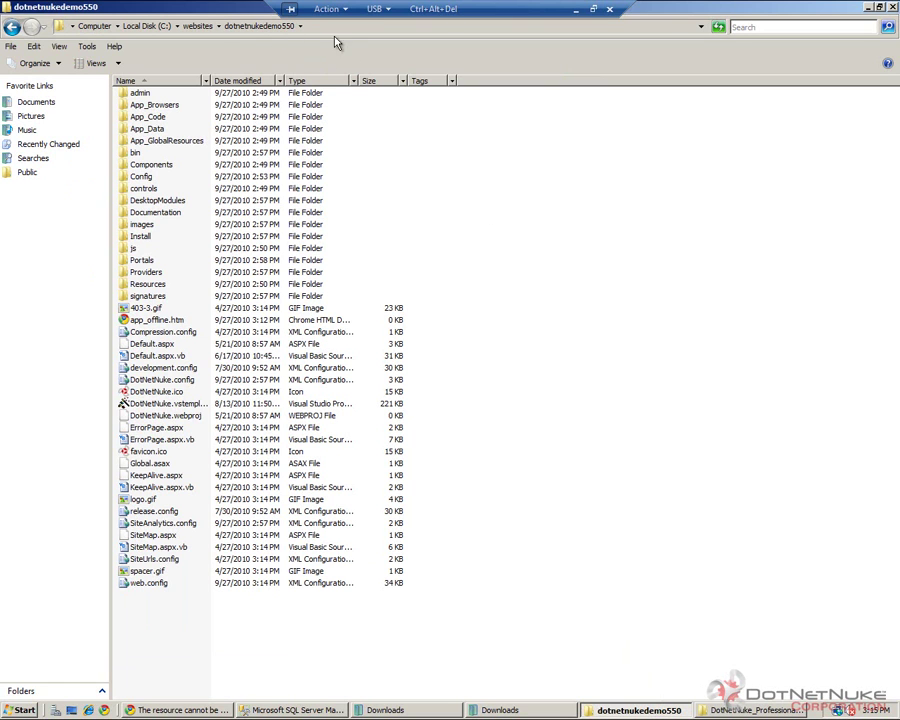
pyautogui.rightClick(536, 376)
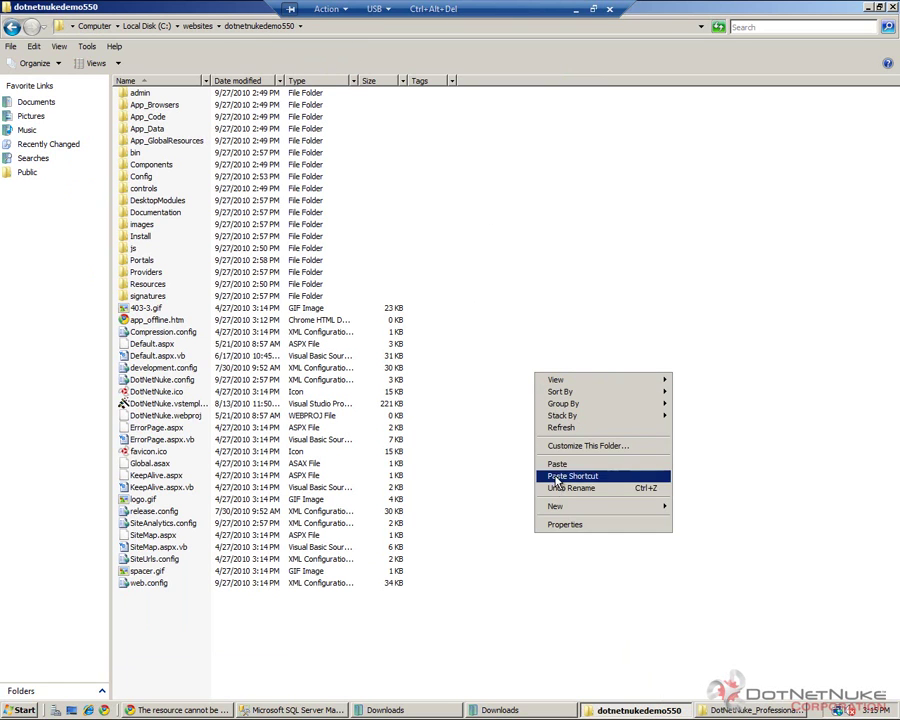
pyautogui.click(557, 465)
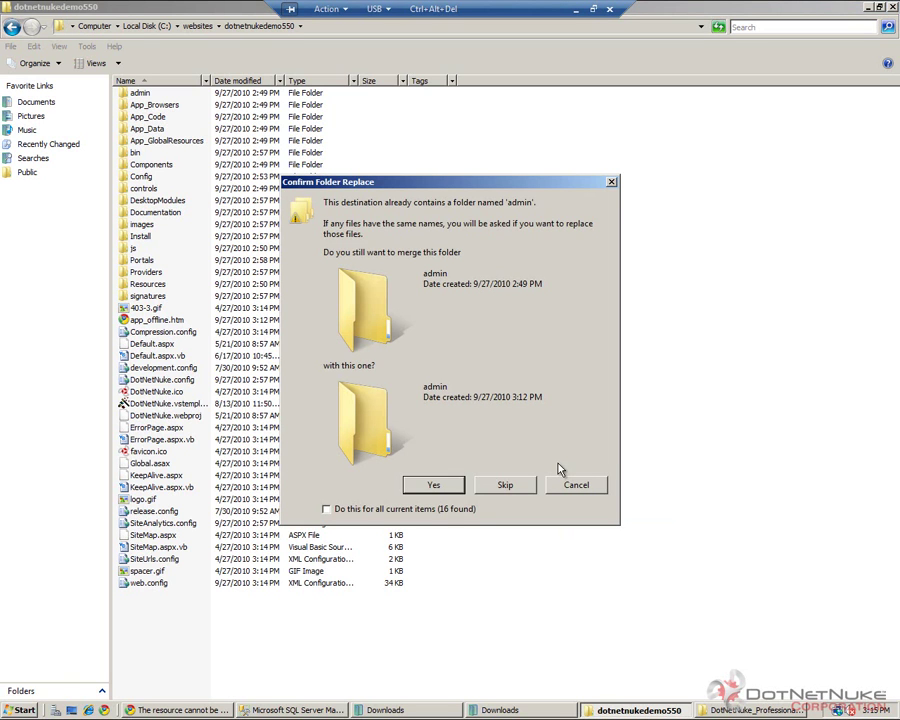
pyautogui.click(351, 509)
pyautogui.click(416, 486)
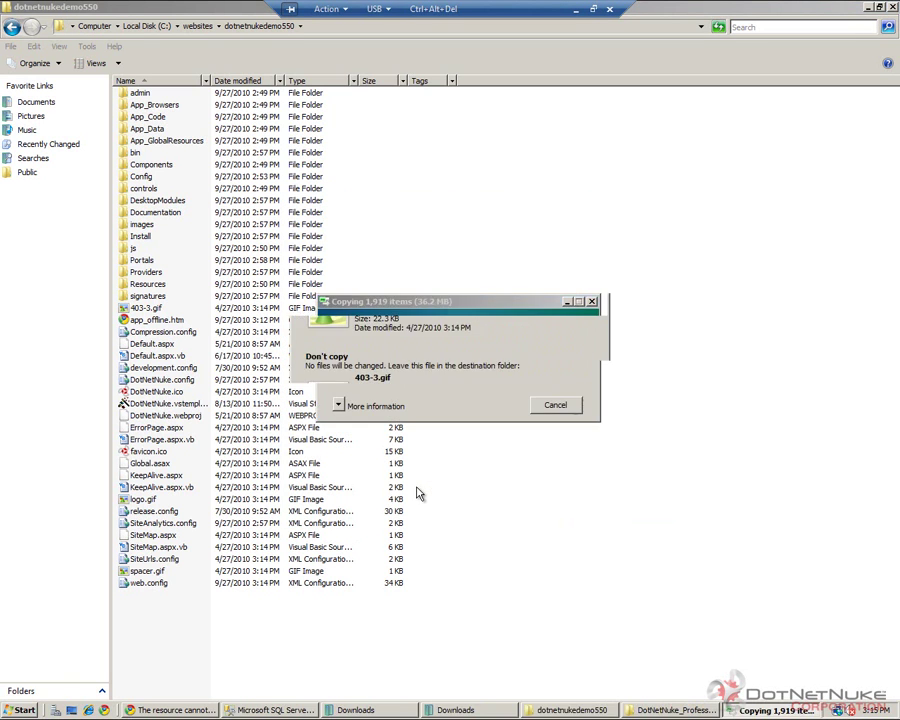
pyautogui.click(402, 493)
pyautogui.click(392, 284)
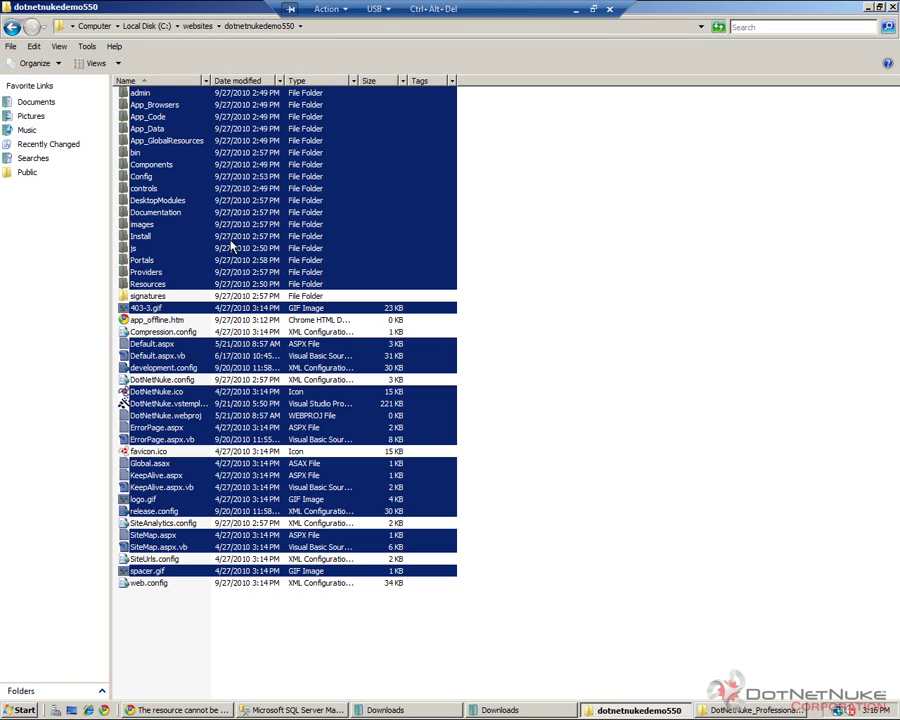
pyautogui.click(520, 281)
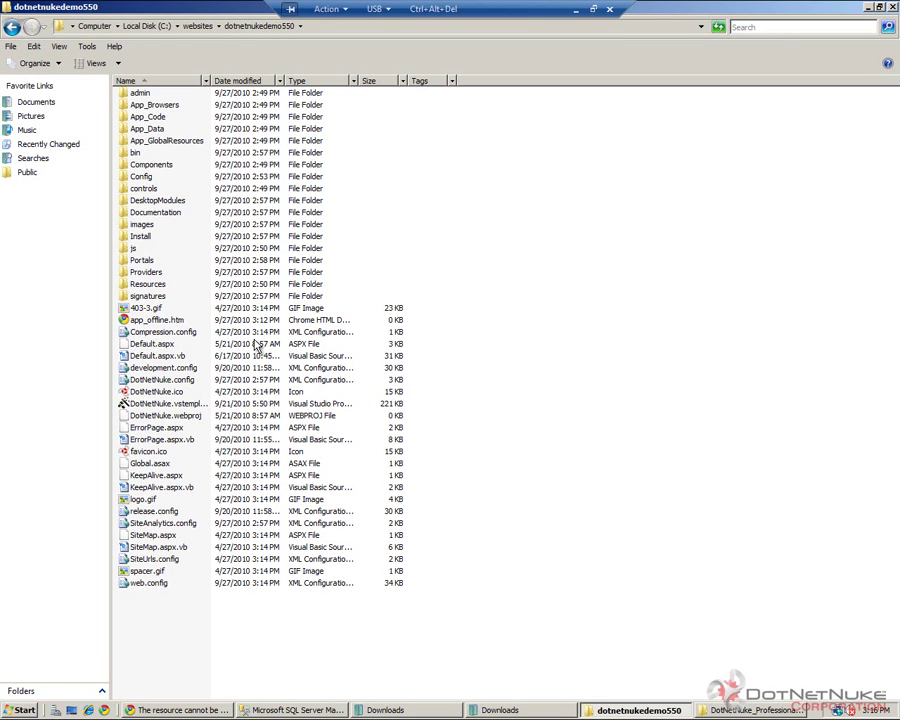
# Step: Rename app_offline.htm to app_offline.htm.save and accept the extension change to bring the site back online
pyautogui.click(165, 322)
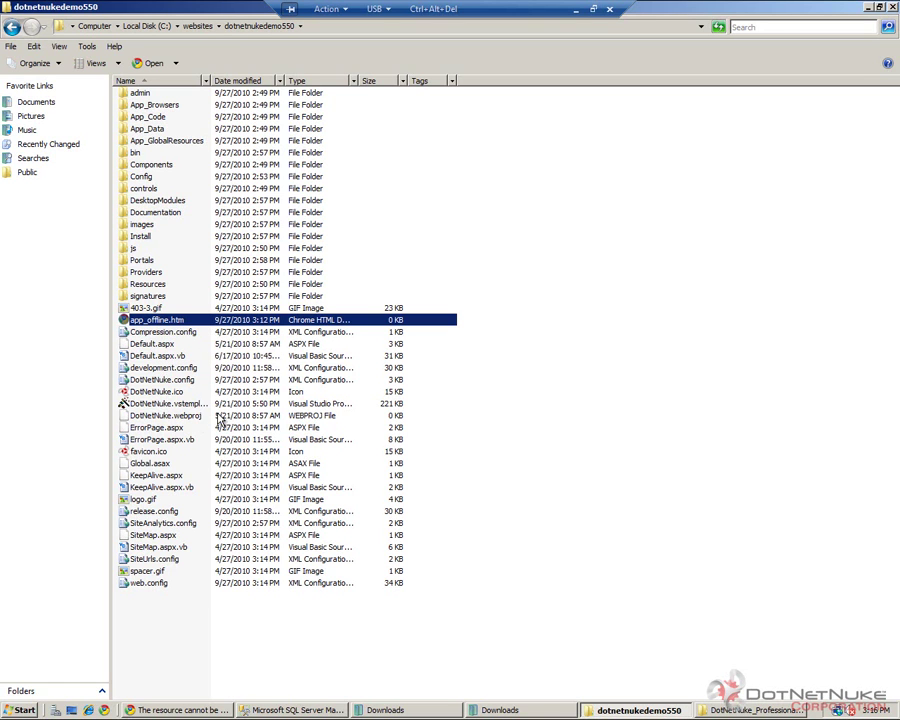
pyautogui.click(185, 320)
pyautogui.click(192, 320)
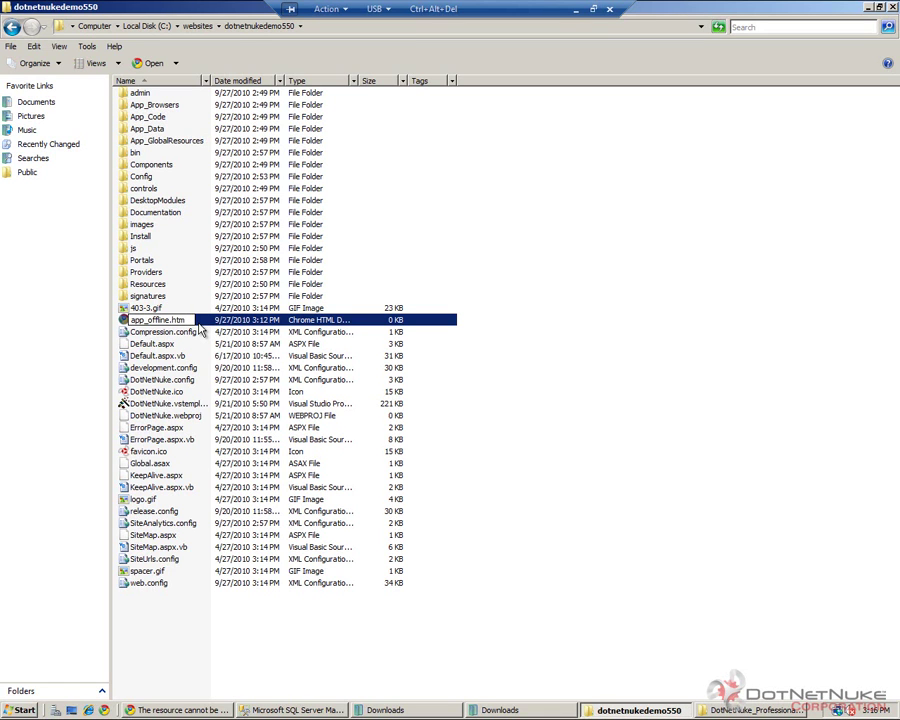
pyautogui.write('.save')
pyautogui.press('Return')
pyautogui.press('Return')
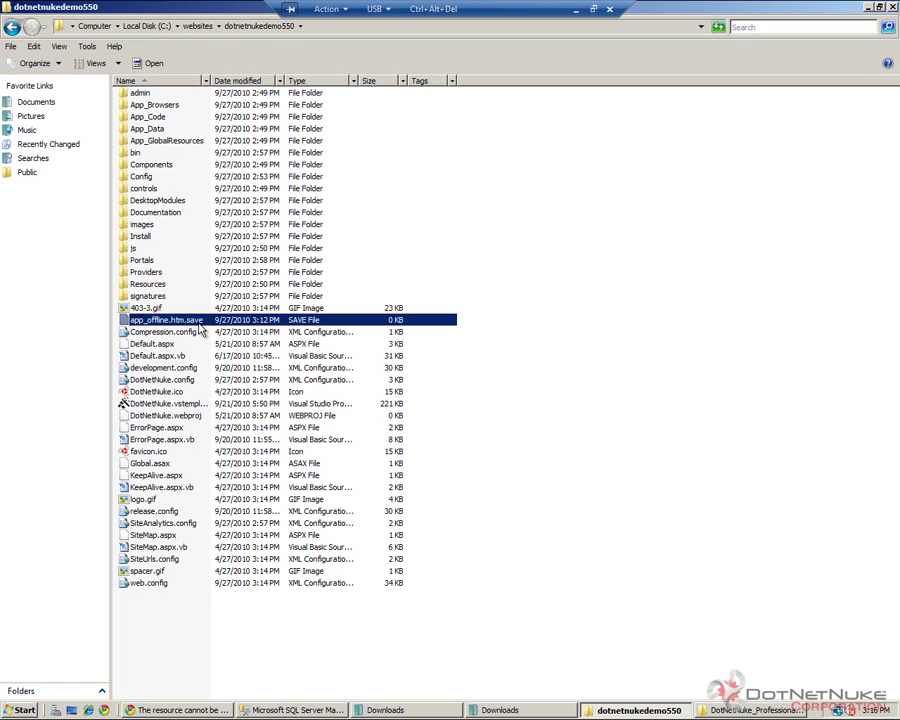
pyautogui.click(590, 380)
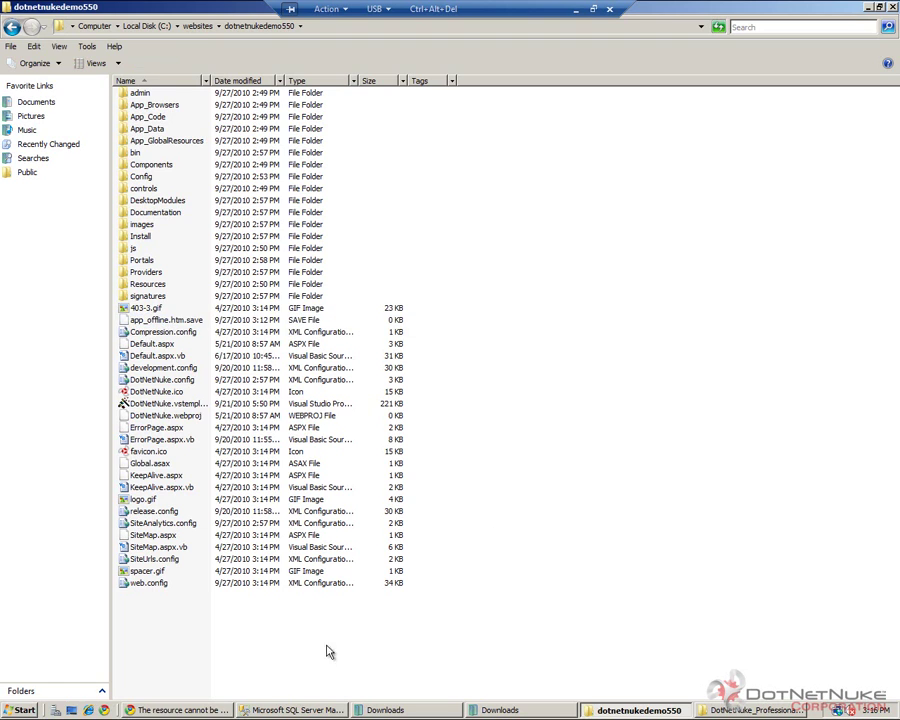
pyautogui.click(213, 710)
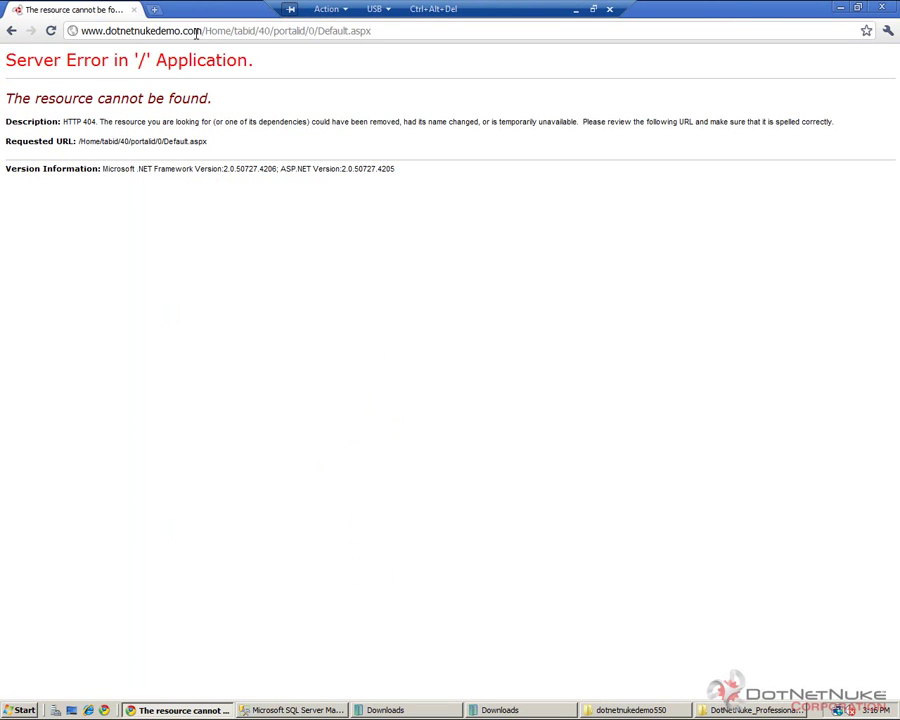
pyautogui.press('F5')
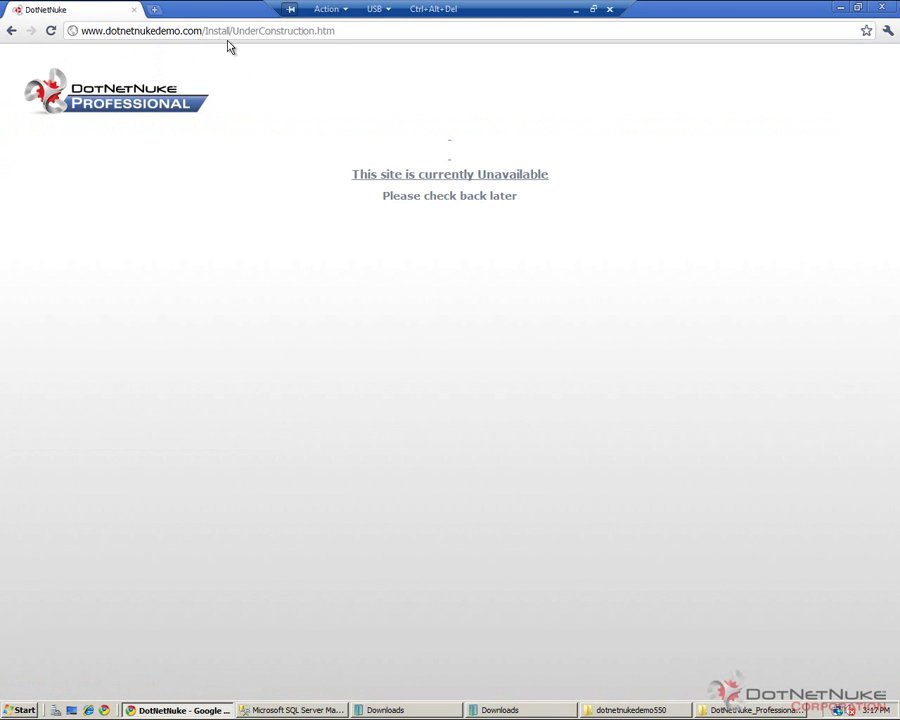
# Step: Replace UnderConstruction.htm in the address with install.aspx?mode=upgrade and load that page to run the DotNetNuke upgrade
pyautogui.click(224, 31)
pyautogui.click(206, 31)
pyautogui.moveTo(206, 31); pyautogui.dragTo(351, 32)
pyautogui.click(355, 32)
pyautogui.hotkey('ctrl', 'shift', 'Left')
pyautogui.hotkey('ctrl', 'shift', 'Left')
pyautogui.hotkey('ctrl', 'shift', 'Left')
pyautogui.hotkey('ctrl', 'shift', 'Right')
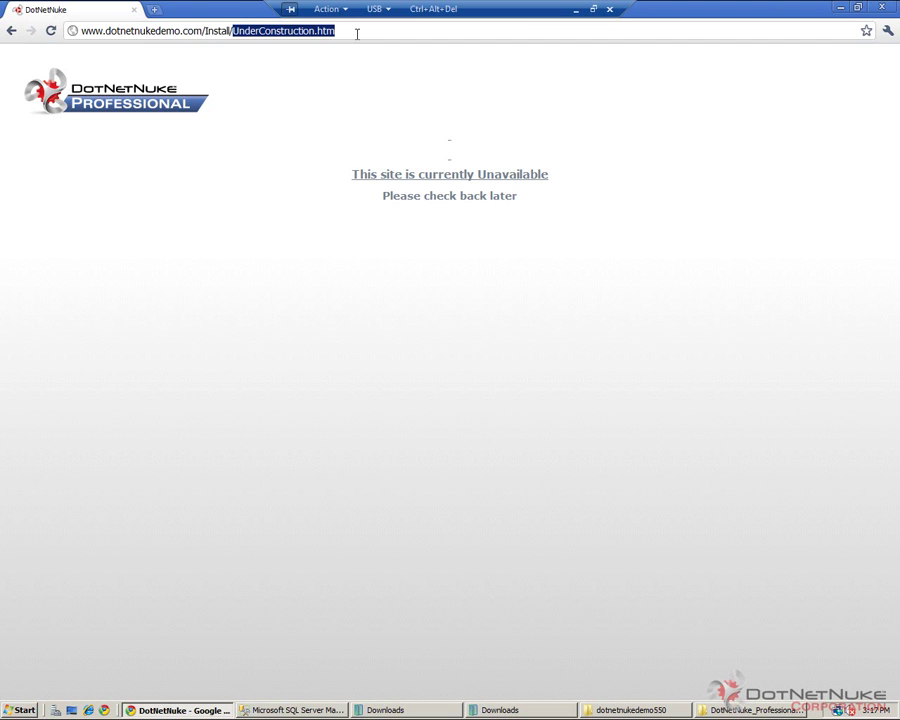
pyautogui.press('BackSpace')
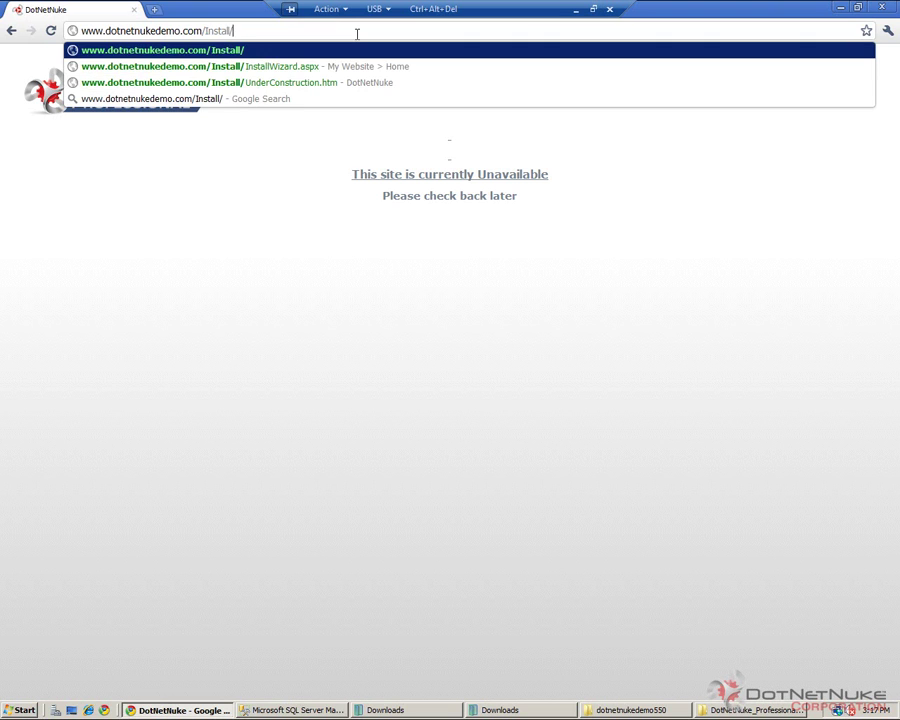
pyautogui.write('install./a')
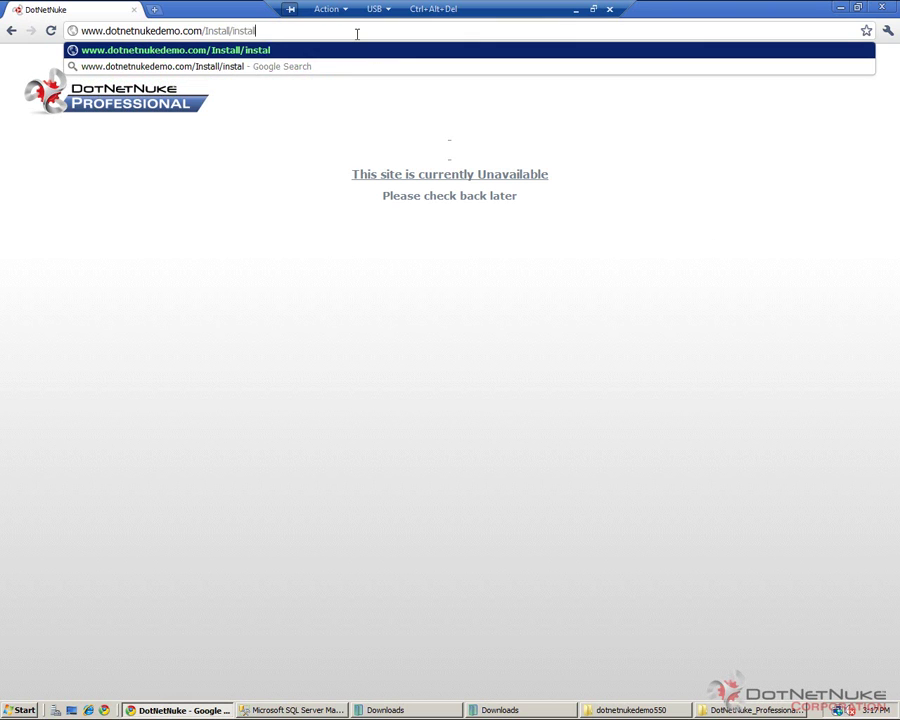
pyautogui.press('BackSpace')
pyautogui.press('BackSpace')
pyautogui.write('as')
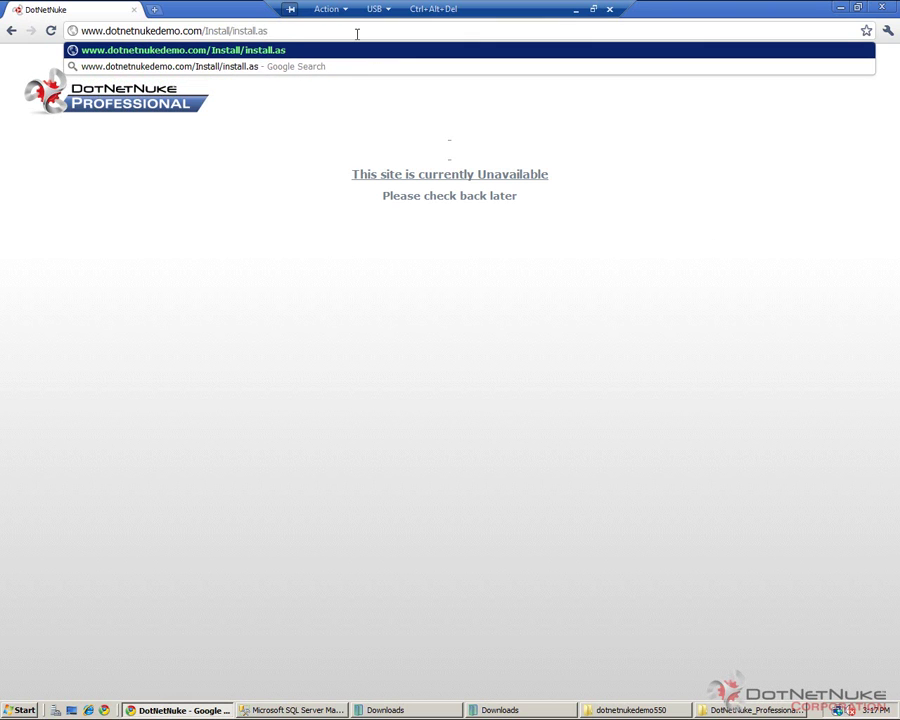
pyautogui.write('px?mo')
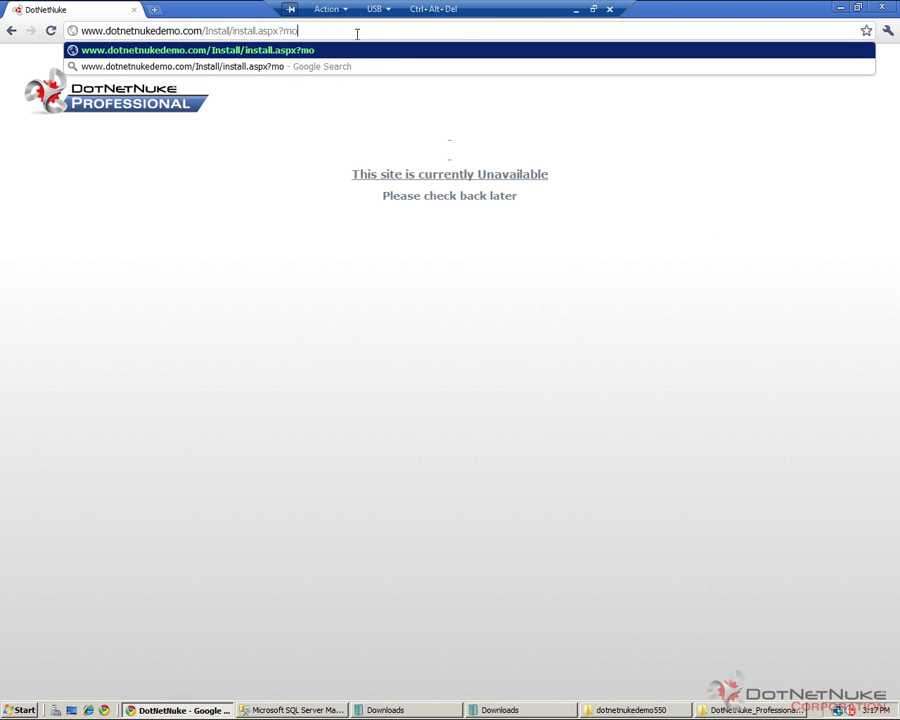
pyautogui.write('de=upgr')
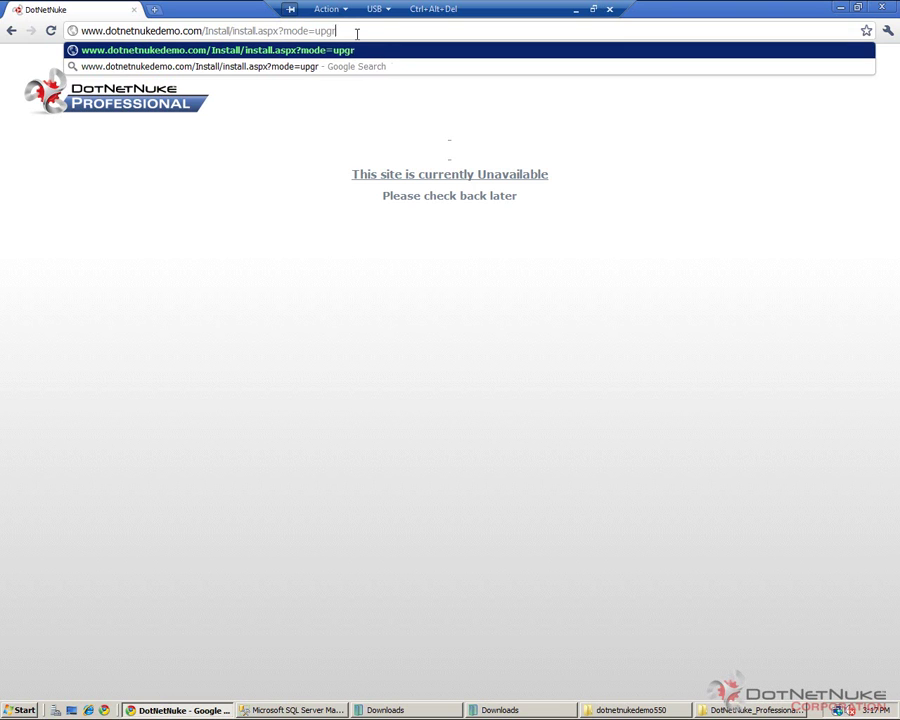
pyautogui.write('ade')
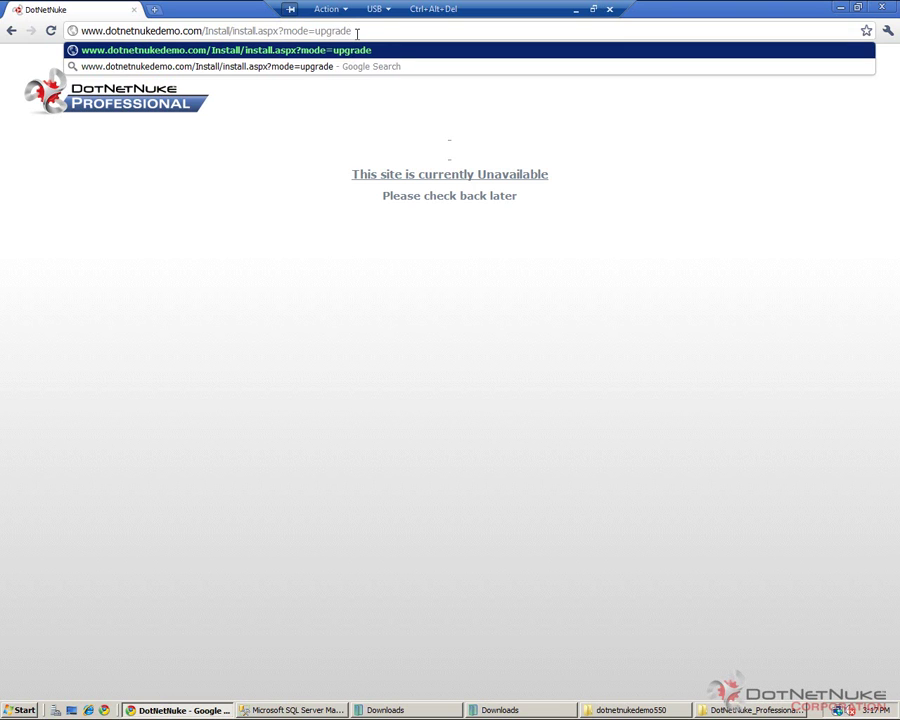
pyautogui.press('Return')
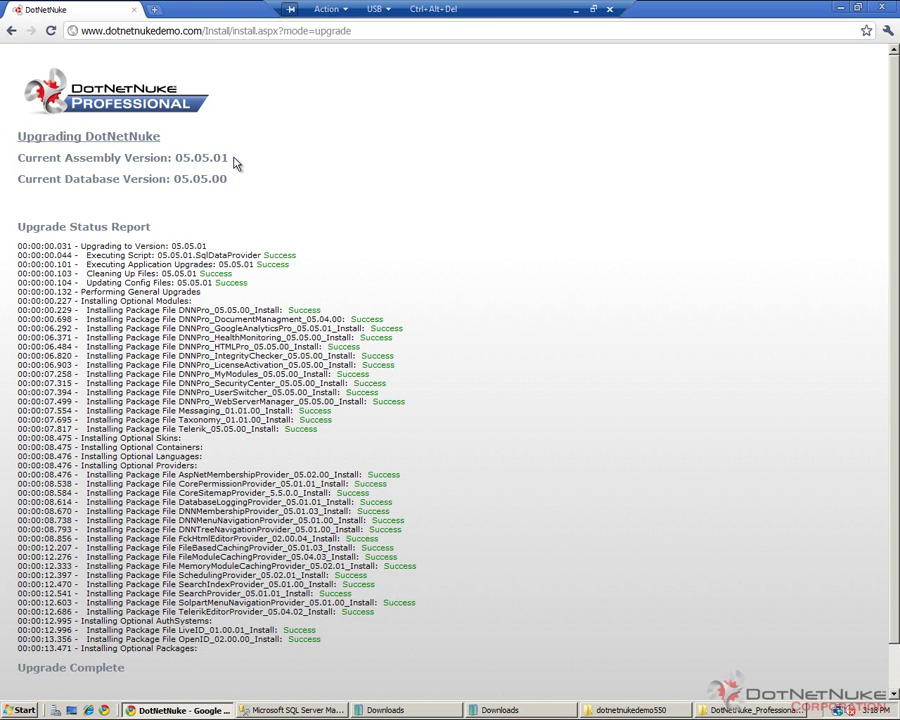
# Step: Review the Upgrade Status Report through to its end and follow its link to access the portal
pyautogui.doubleClick(282, 256)
pyautogui.click(212, 272)
pyautogui.tripleClick(170, 675)
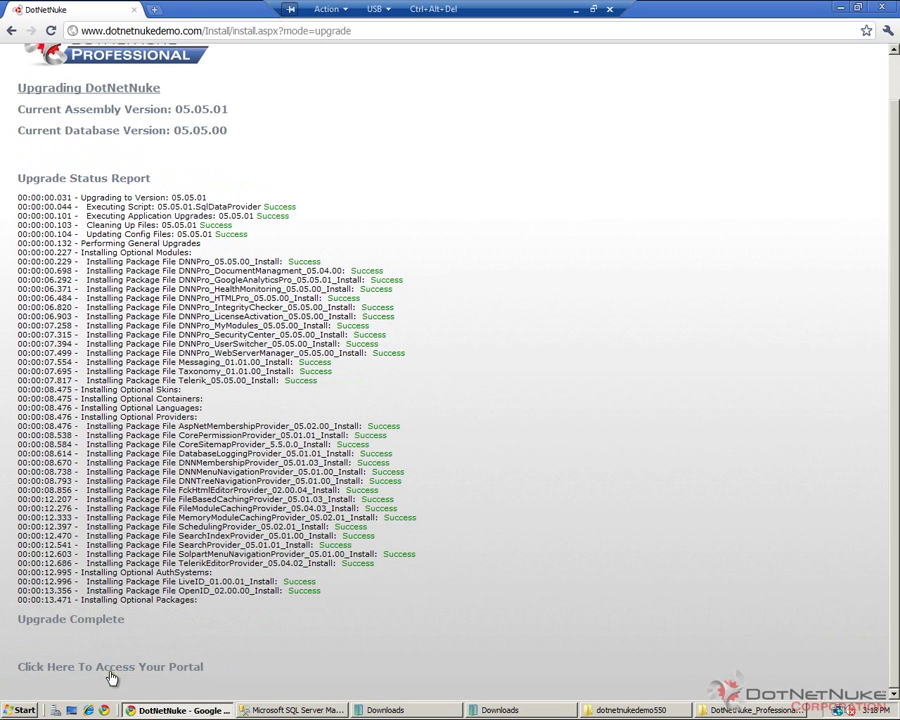
pyautogui.click(110, 670)
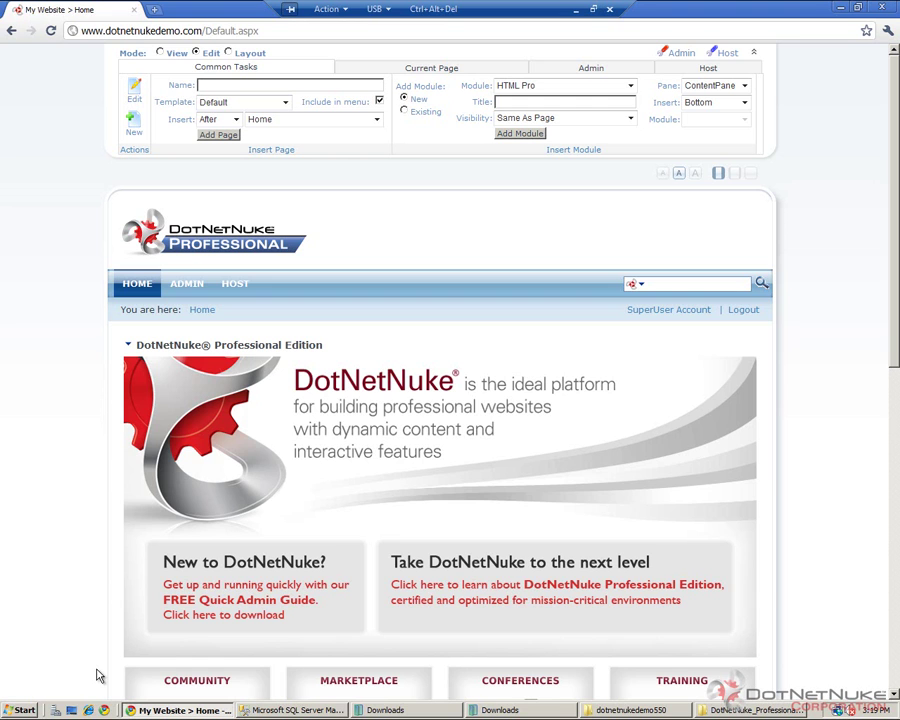
# Step: Open the host-level Extensions page of the portal
pyautogui.moveTo(255, 286)
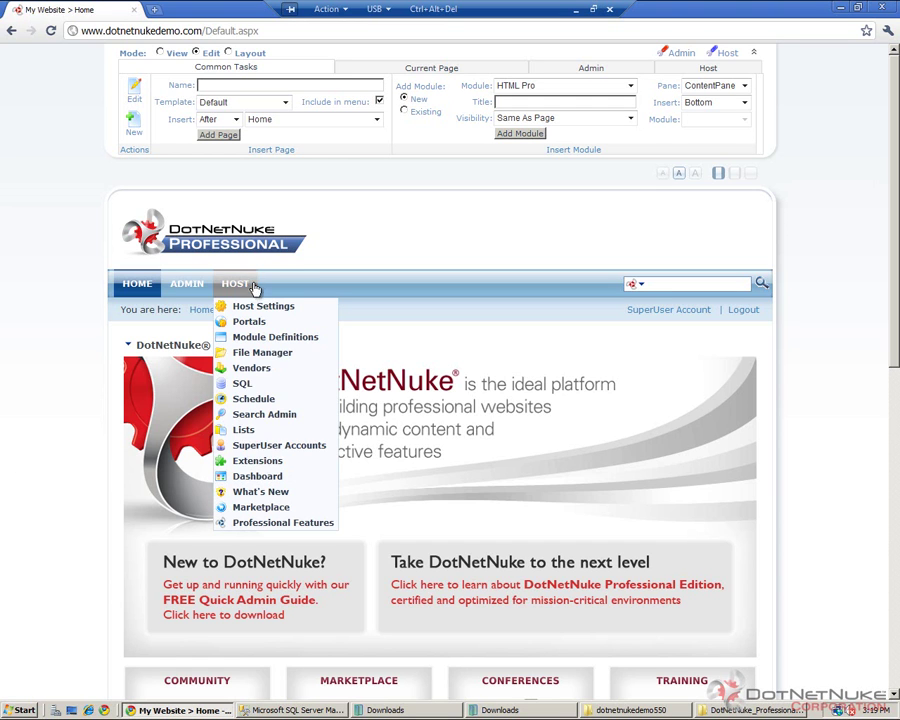
pyautogui.click(259, 461)
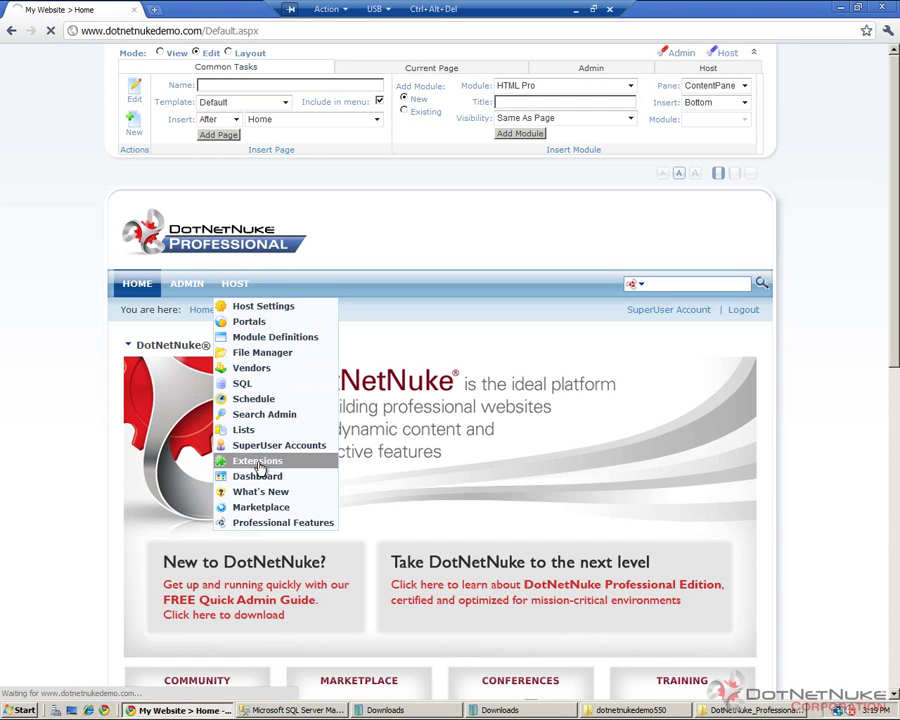